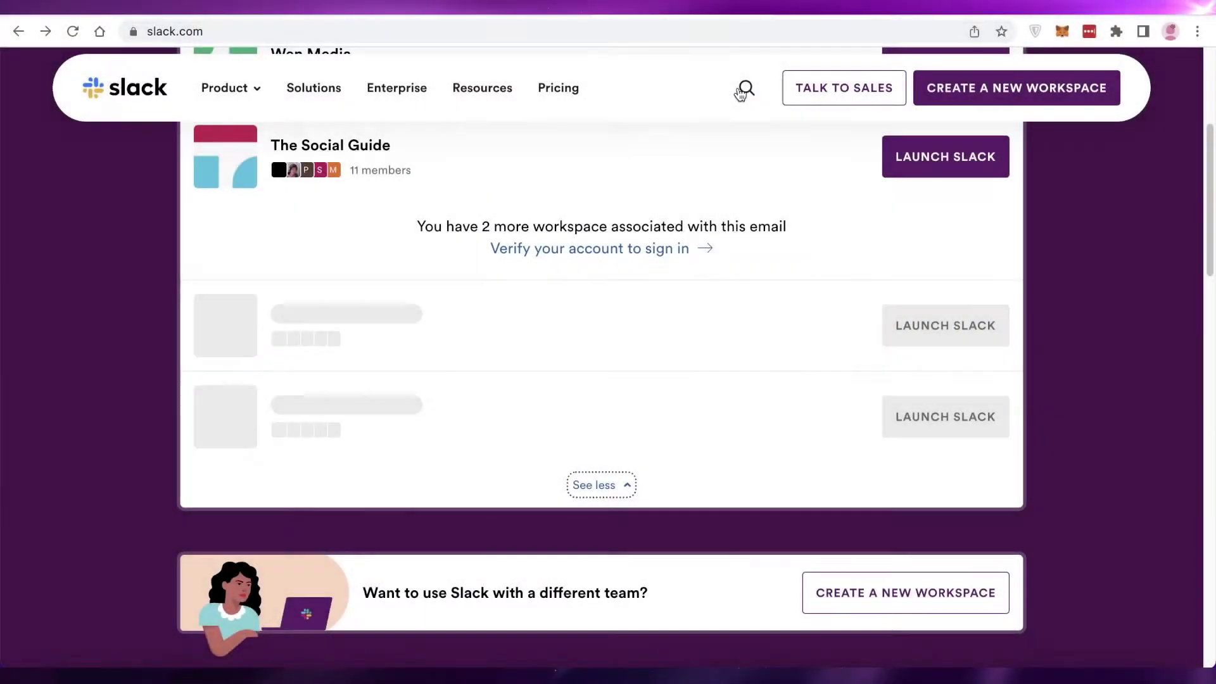
- Scroll the Slack workspace list, glancing at the Zoom sign-in tab and back
scroll(635, 166, up, 4)
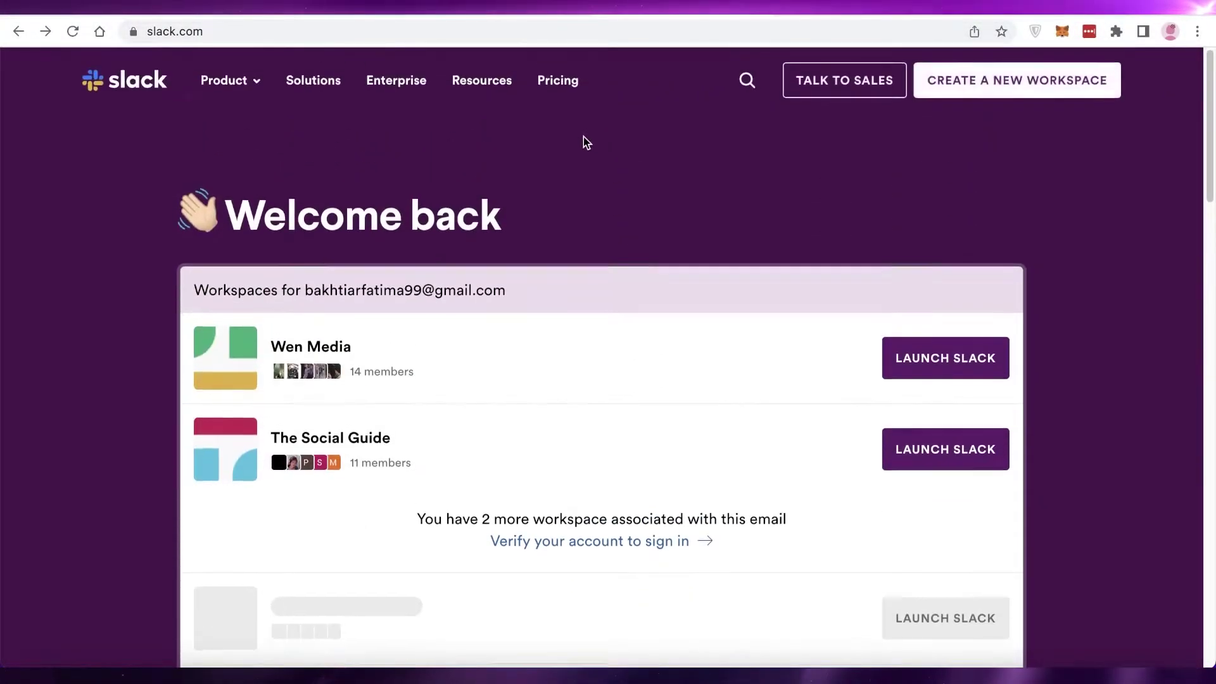
scroll(584, 137, down, 8)
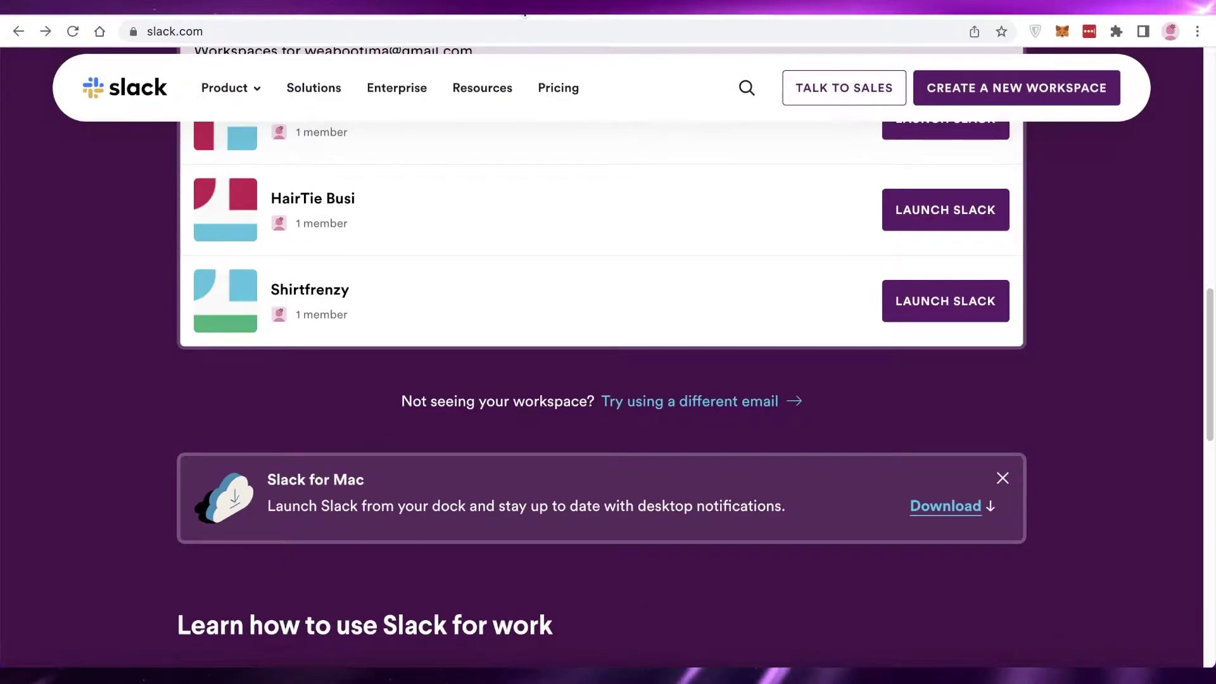
click(524, 11)
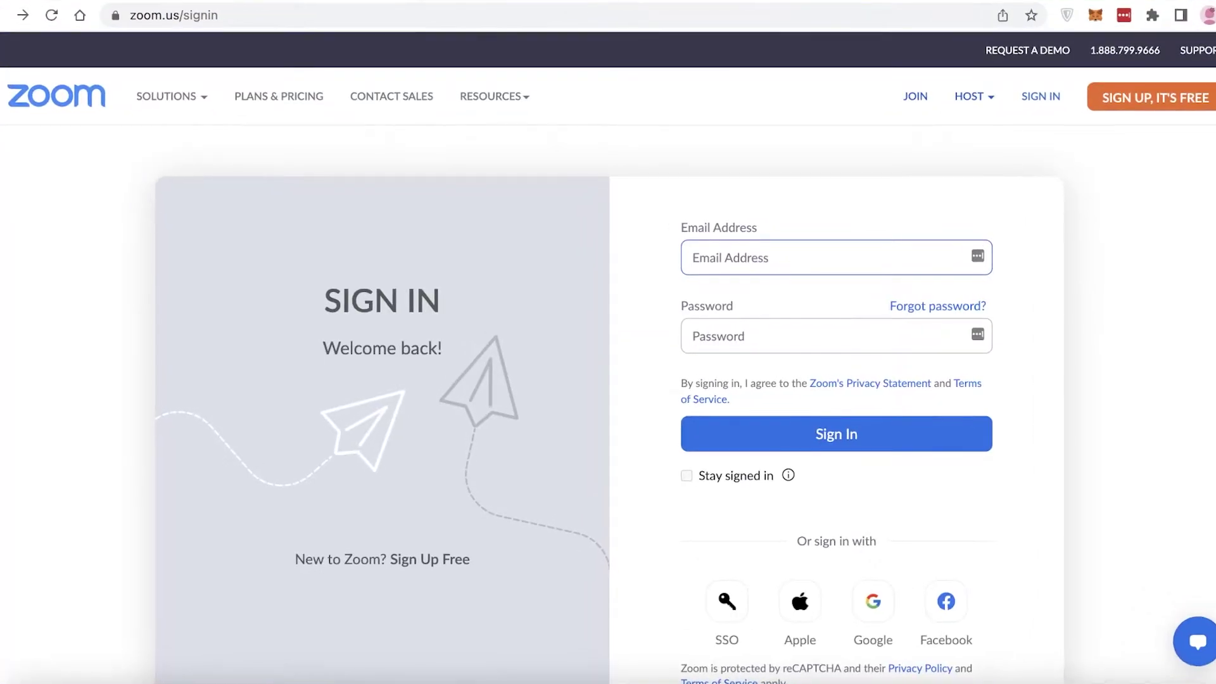
key(ctrl+shift+Tab)
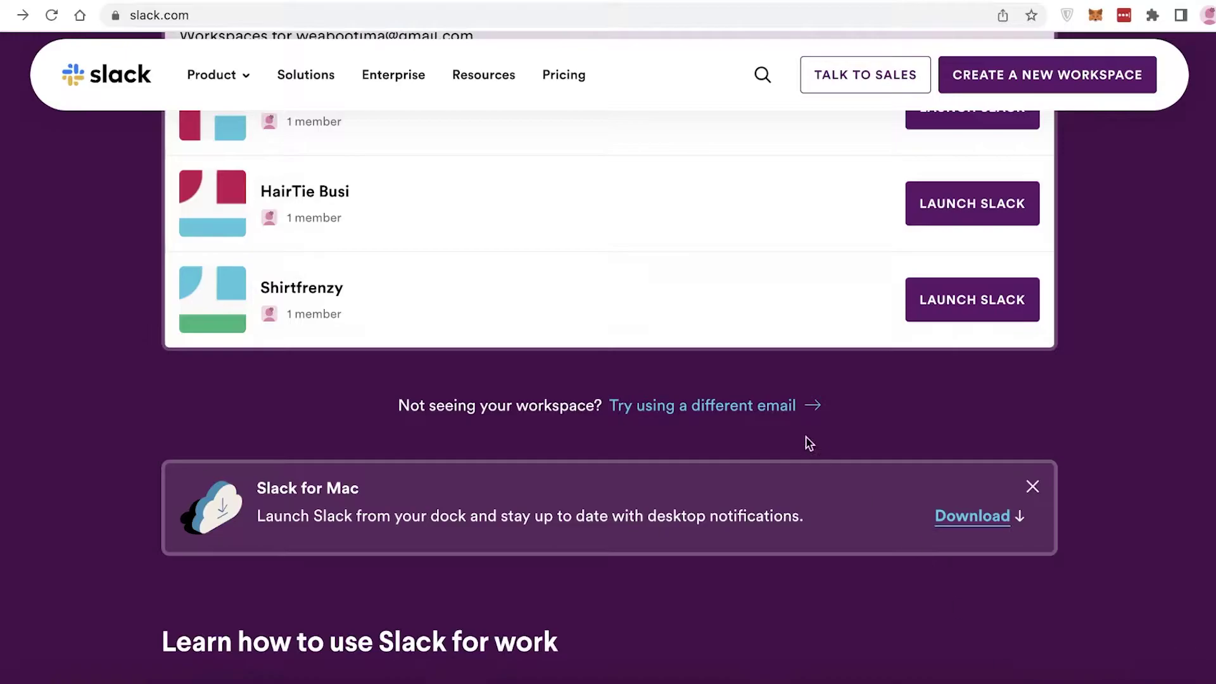
scroll(975, 408, up, 10)
scroll(975, 409, down, 5)
scroll(967, 423, down, 3)
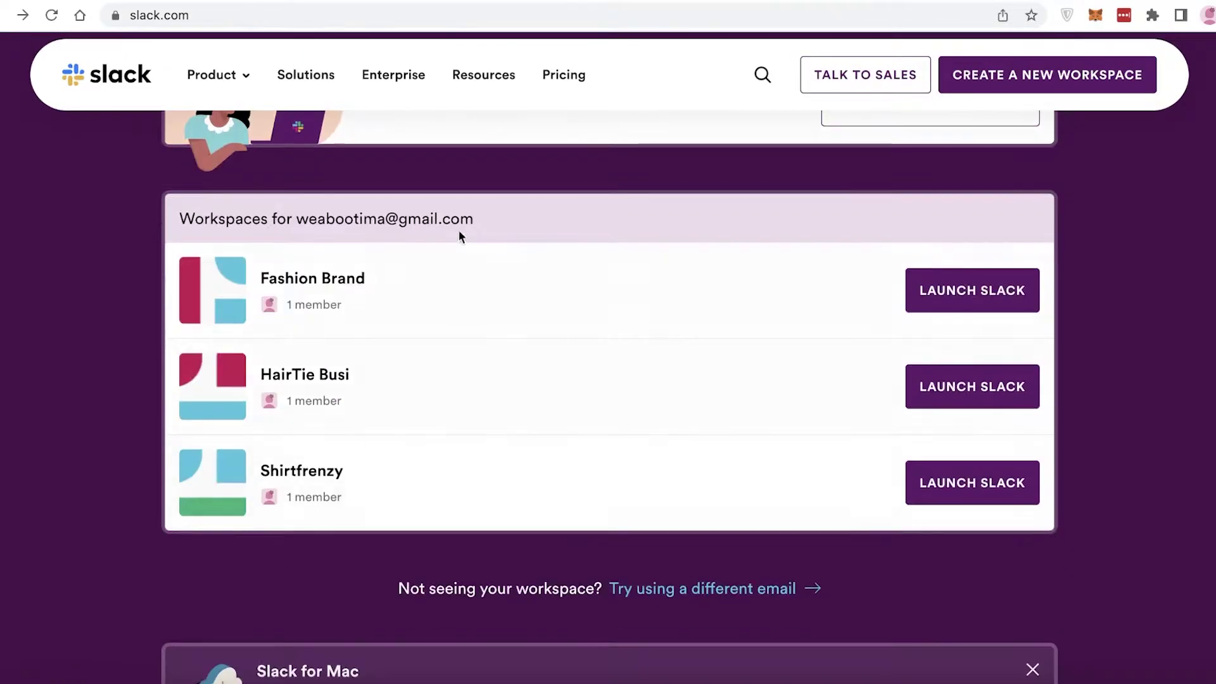
key(ctrl+Tab)
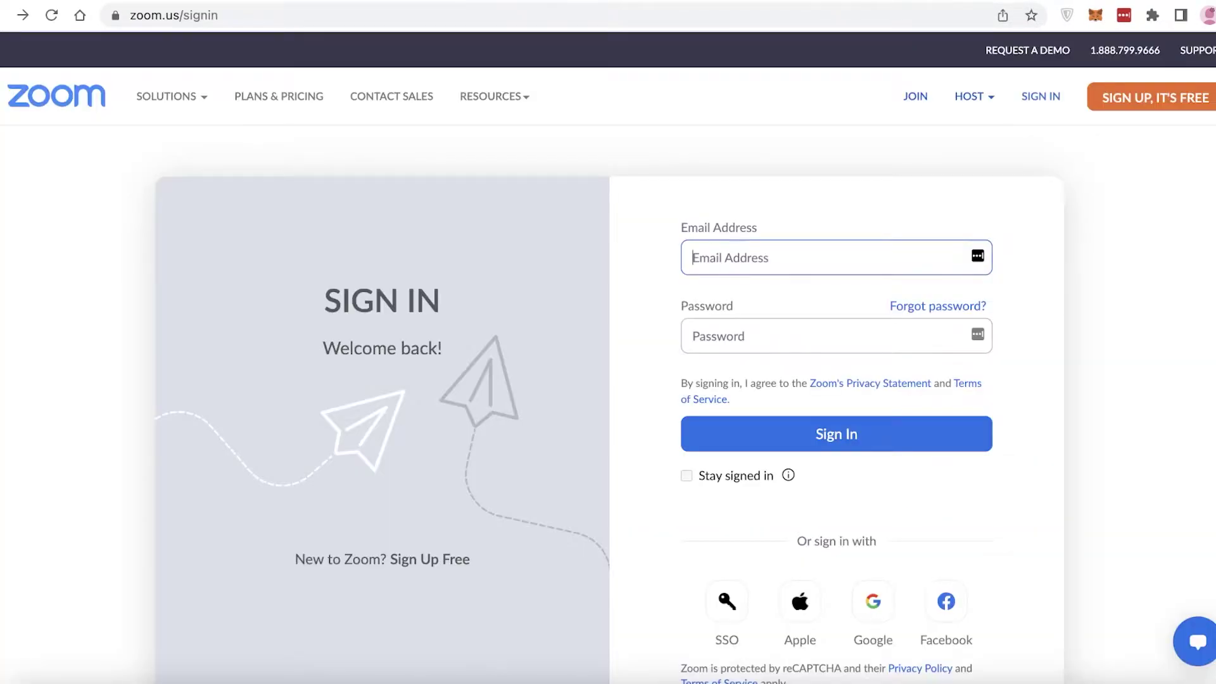
key(ctrl+shift+Tab)
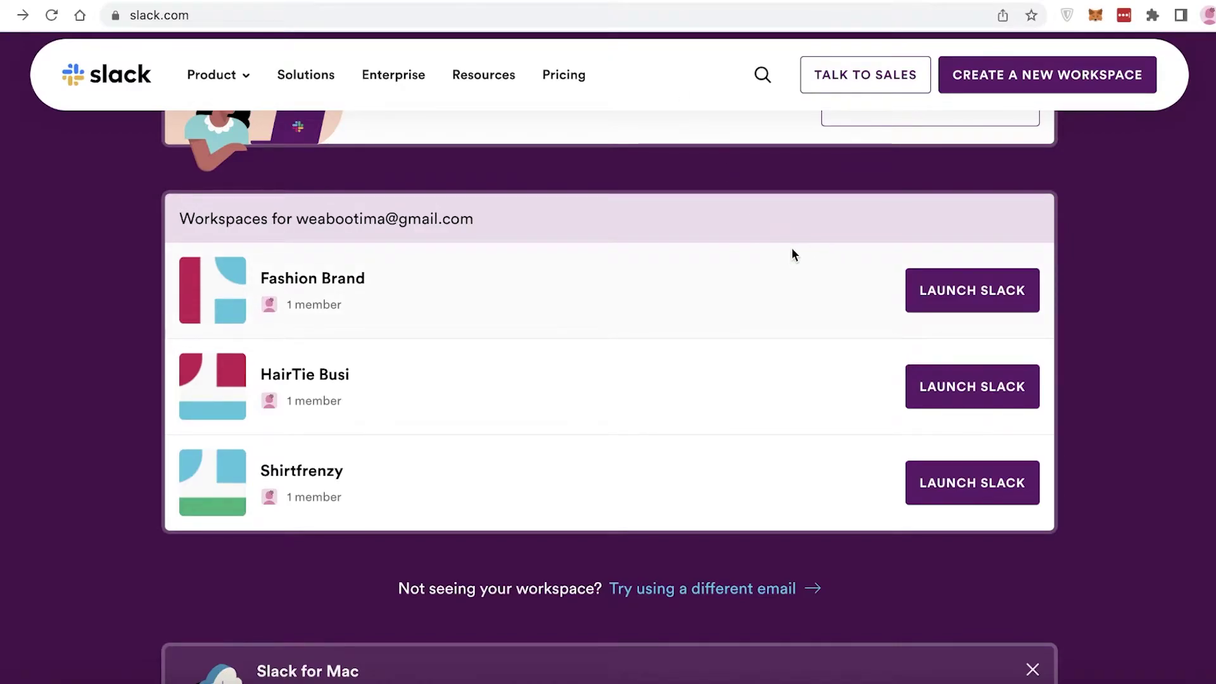
- Open Slack's Product menu and bring up the Solutions link's options
click(222, 79)
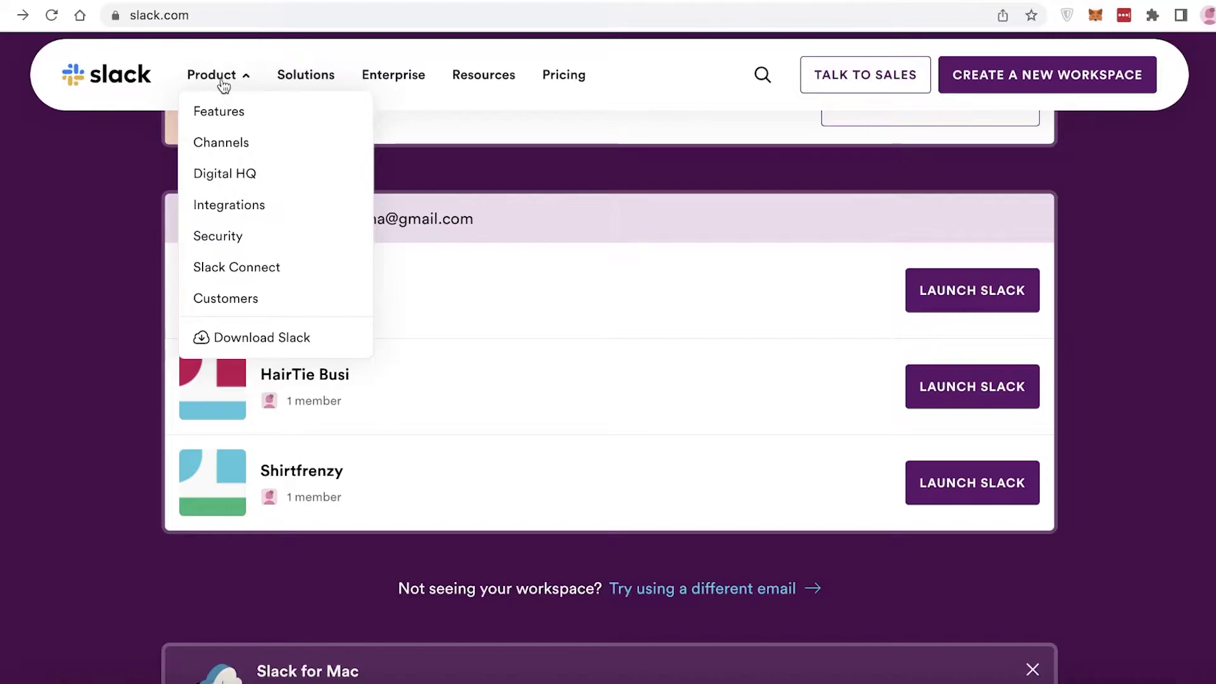
right_click(315, 77)
click(436, 83)
- Open the Slack Solutions page and scroll through it
click(791, 5)
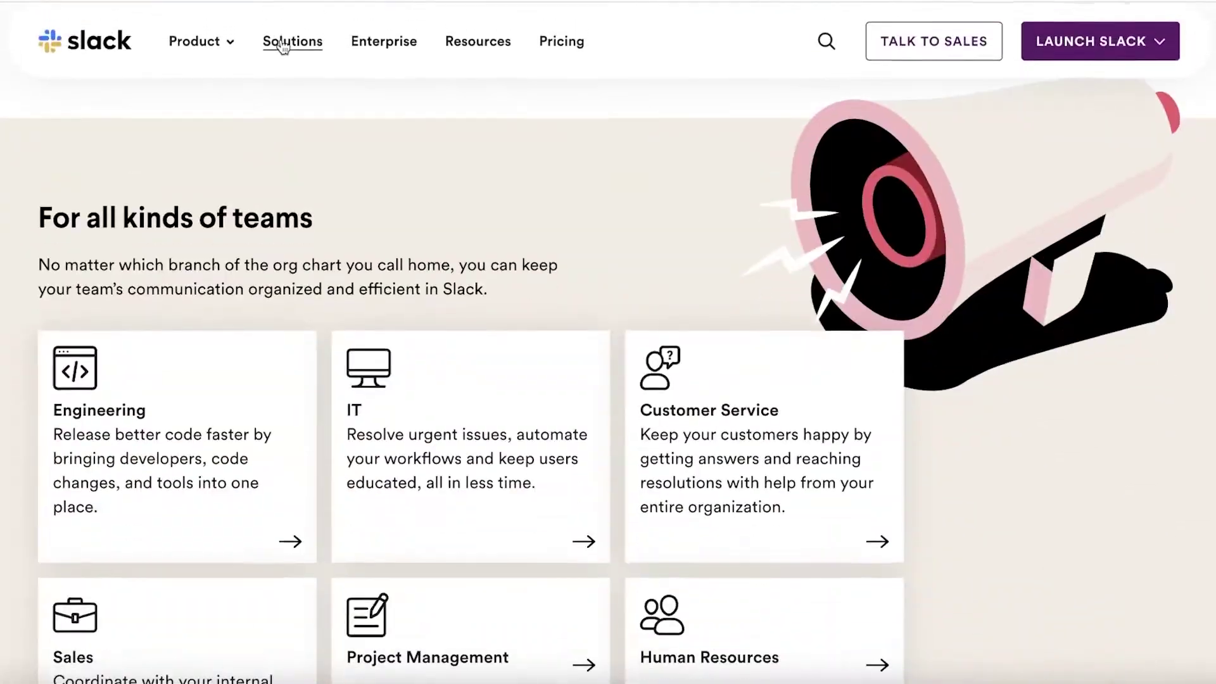
scroll(182, 168, up, 1)
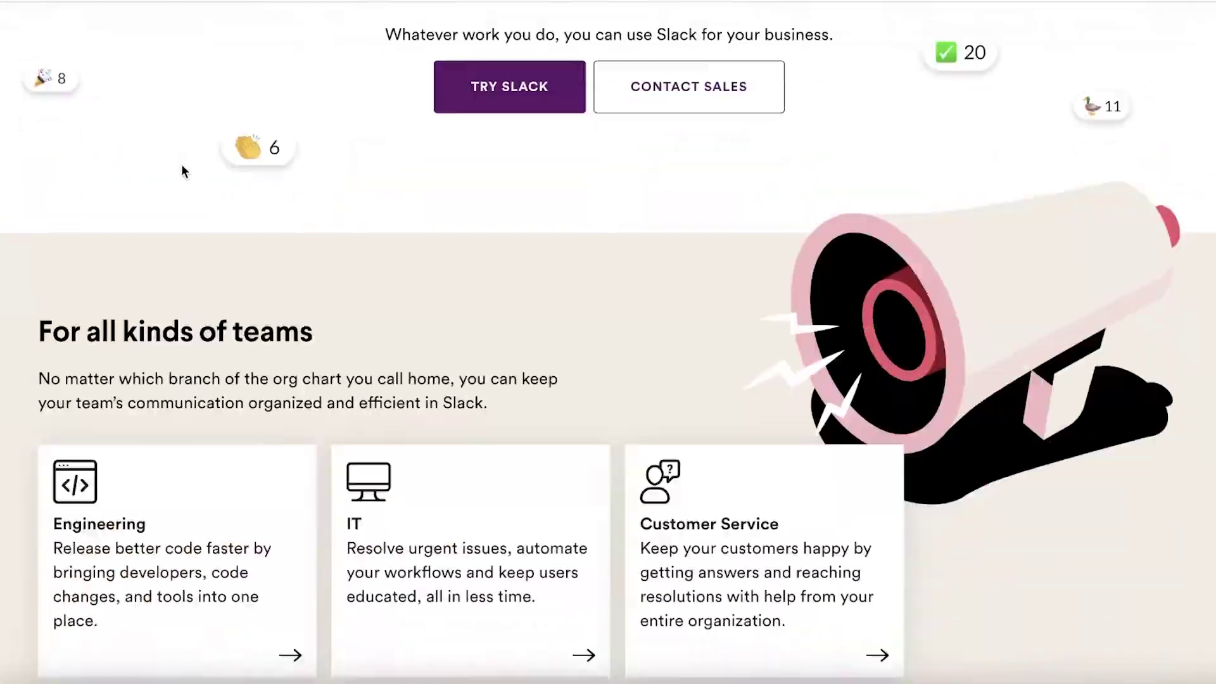
scroll(182, 168, down, 7)
scroll(639, 154, up, 3)
scroll(429, 57, down, 6)
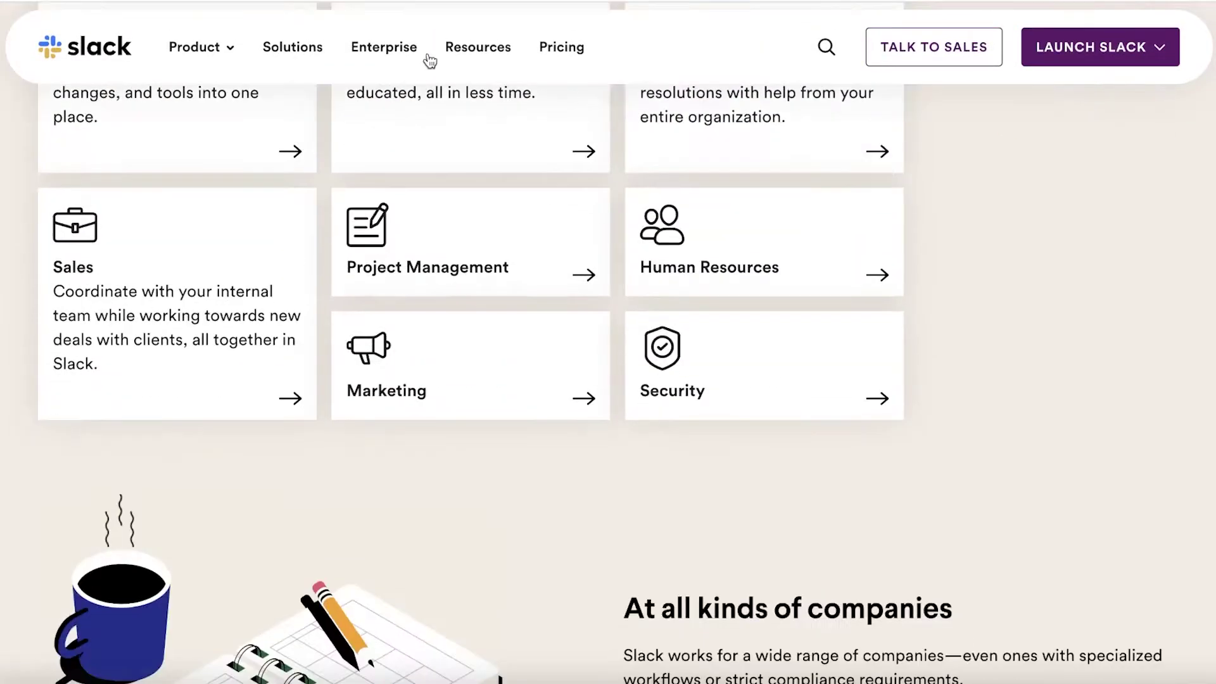
- Open Features from the Product dropdown and scroll through the feature sections
click(194, 47)
click(220, 86)
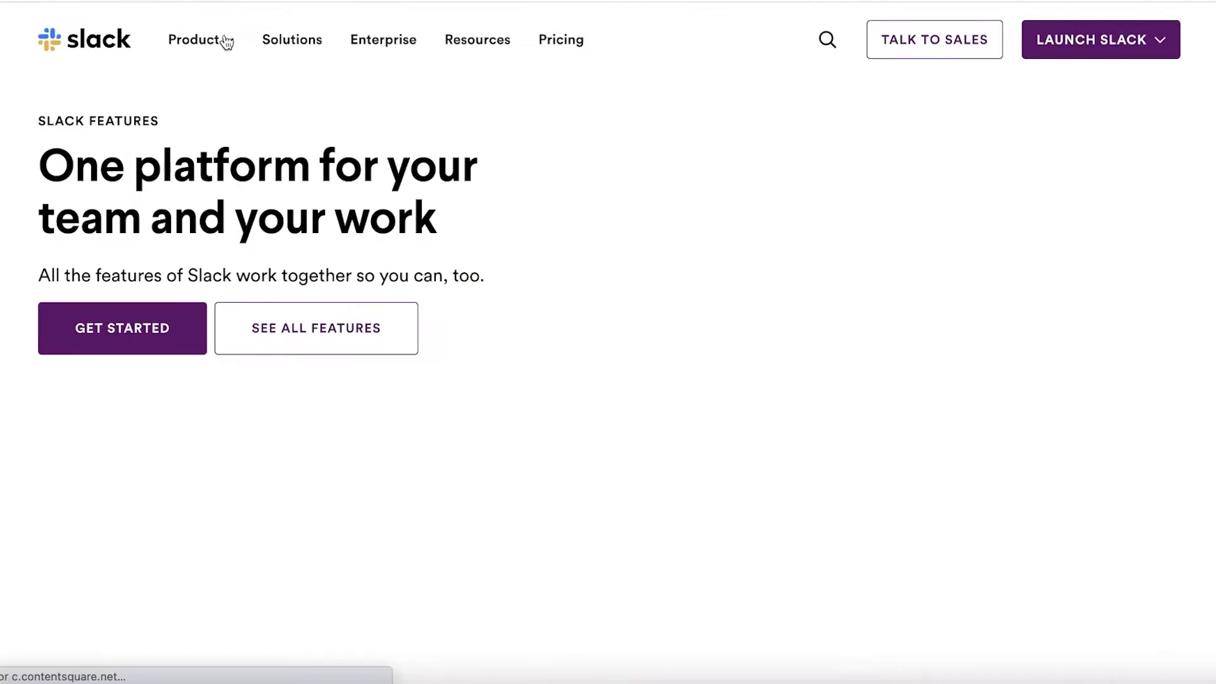
scroll(219, 79, down, 7)
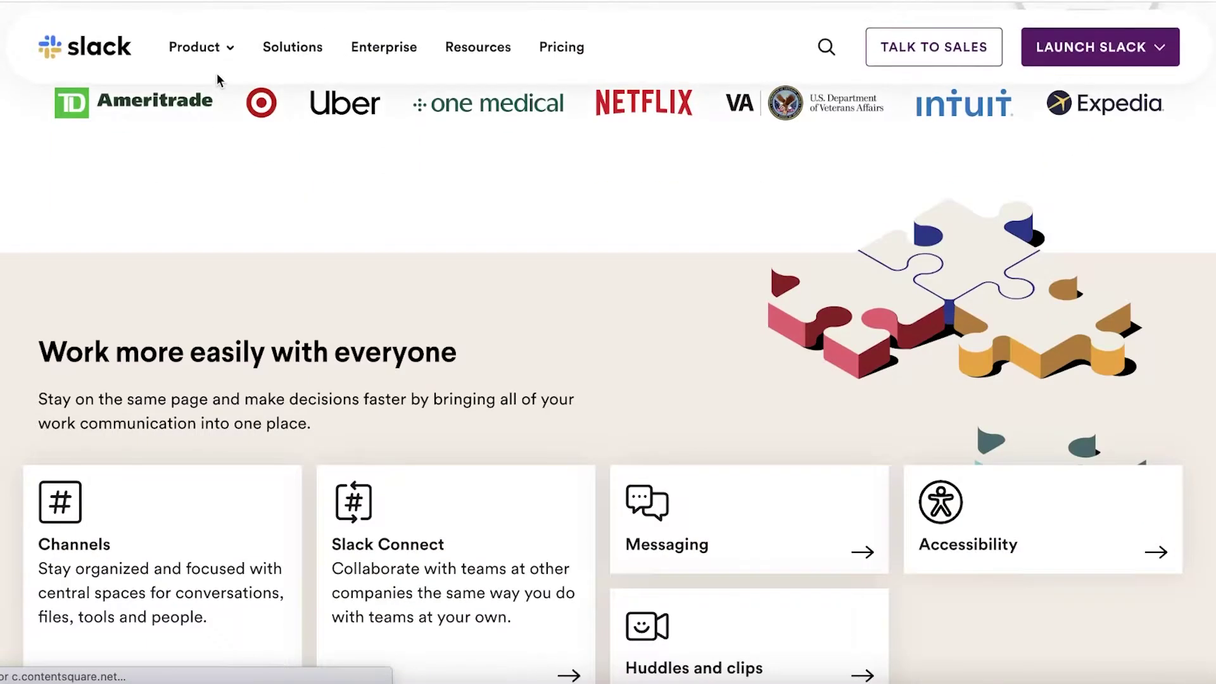
scroll(216, 74, down, 12)
scroll(322, 184, up, 10)
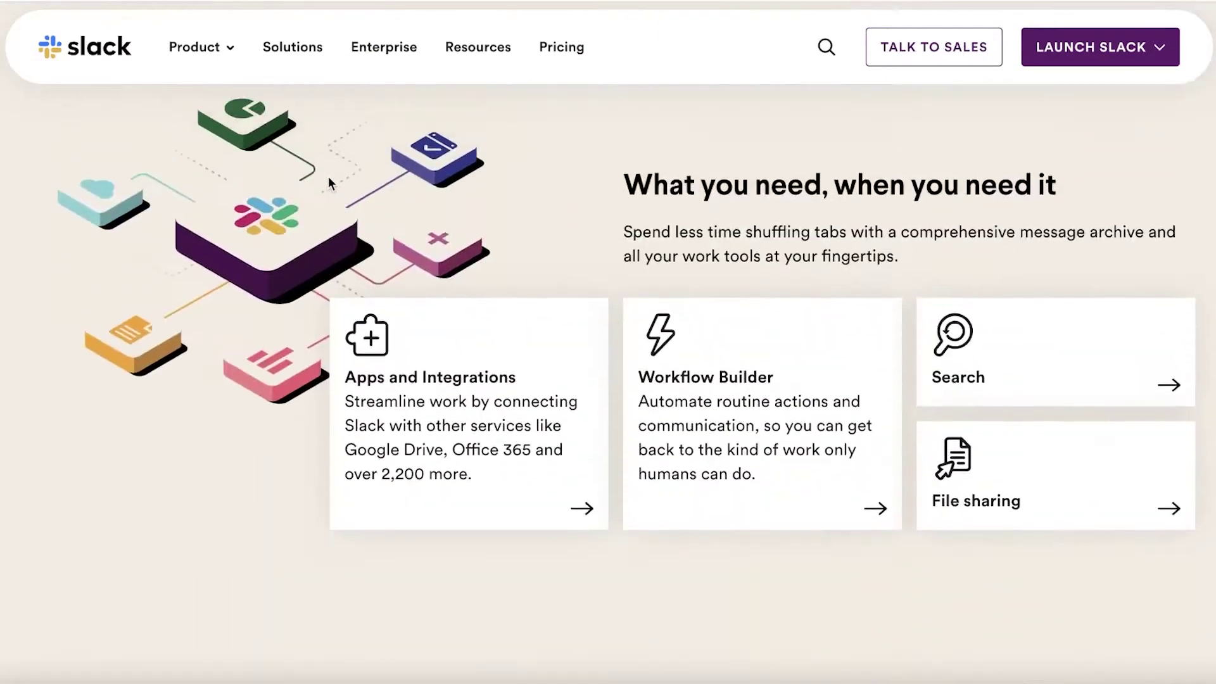
scroll(345, 122, down, 10)
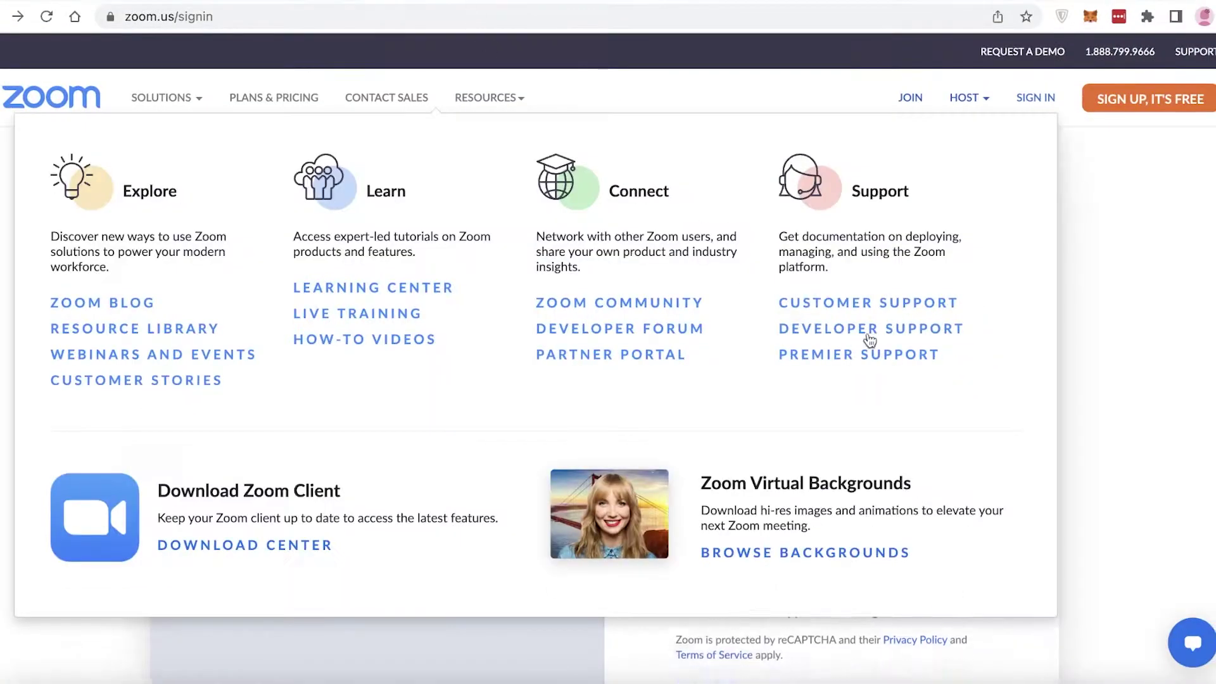
- Scroll down and back up the Zoom sign-in page
scroll(868, 258, down, 2)
mouse_move(201, 82)
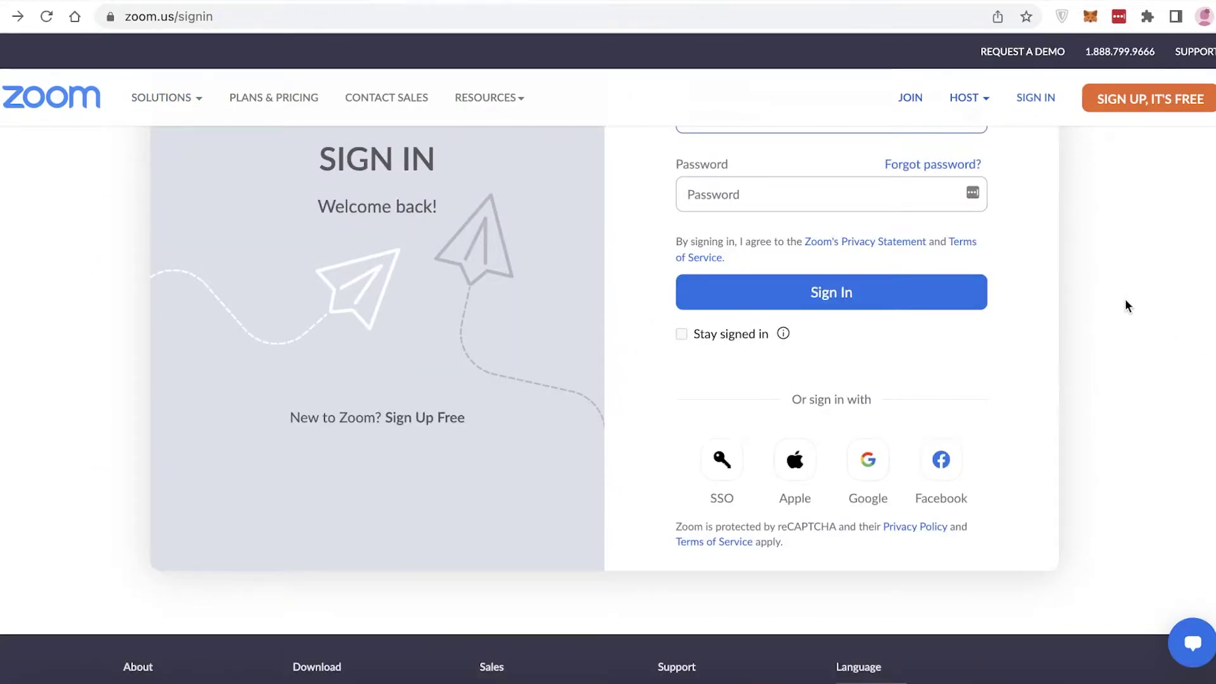
scroll(636, 266, up, 1)
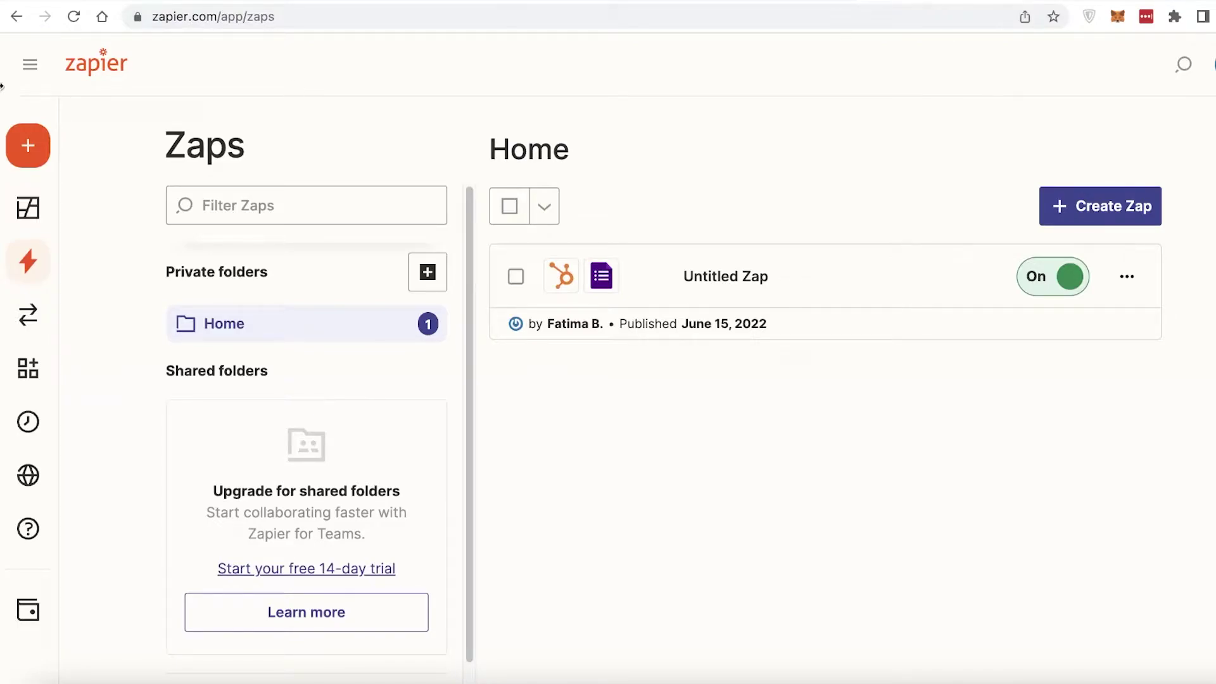
- Open the Welcome to Zapier dashboard from the Zaps list using the Zapier logo
click(92, 75)
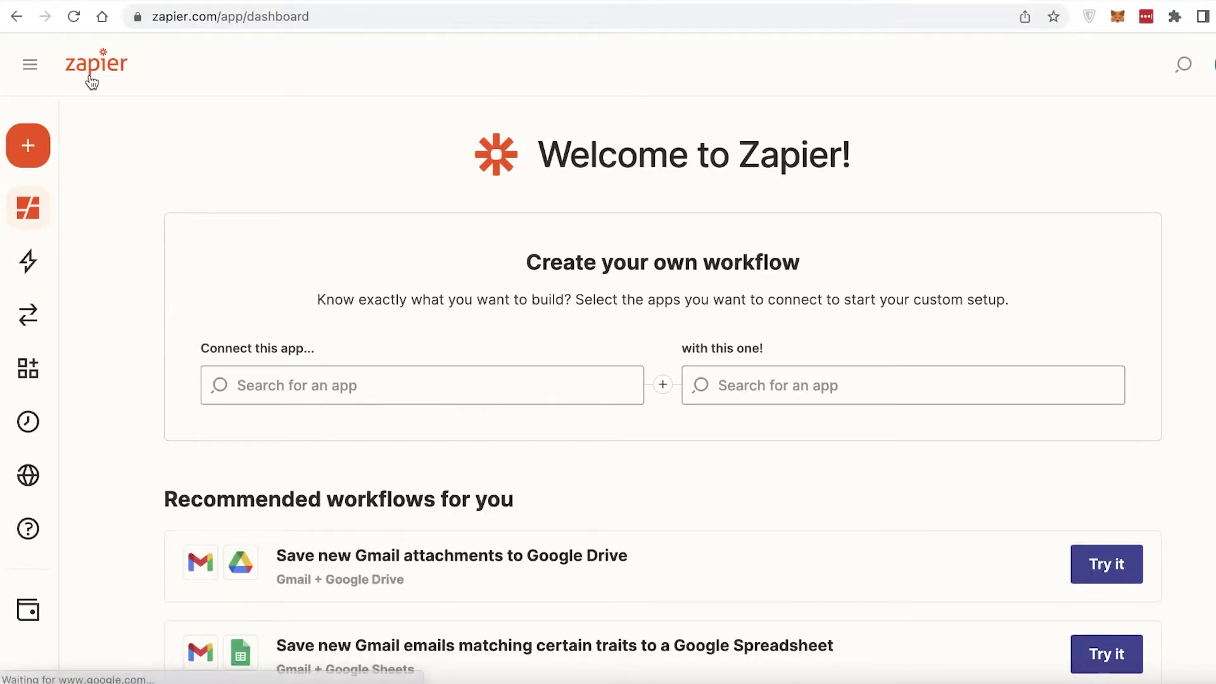
mouse_move(56, 123)
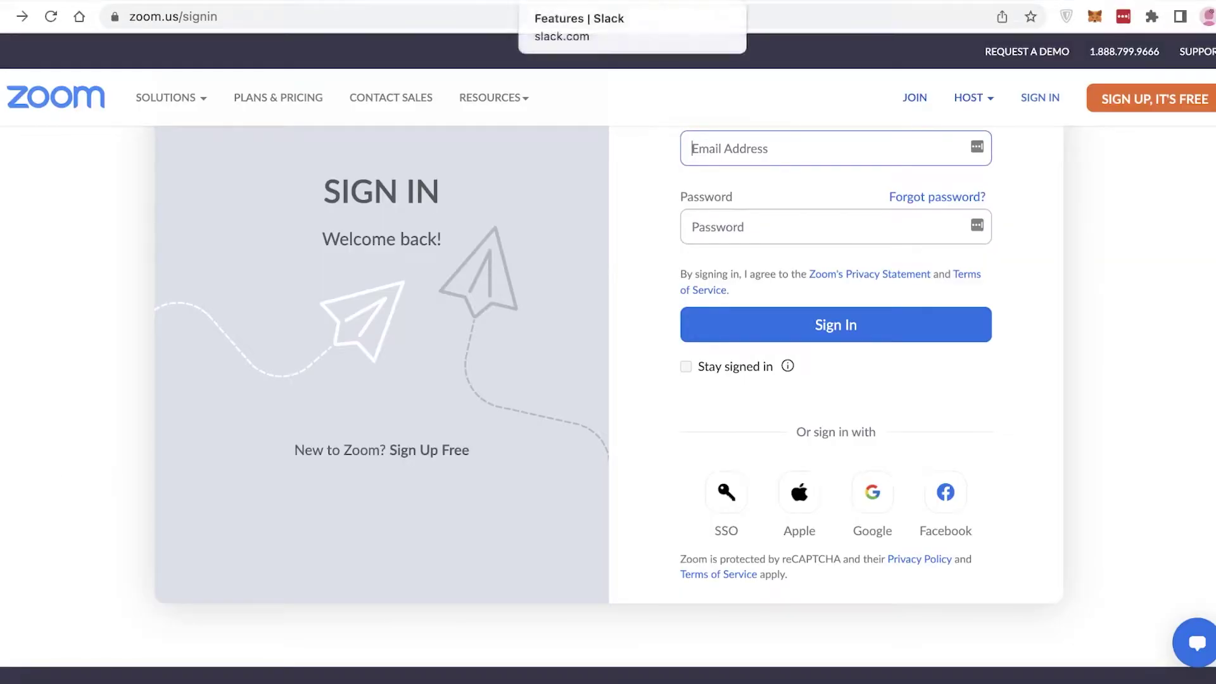
- Sign in to Zoom with the chosen Google account, then return to the Zapier dashboard
click(858, 496)
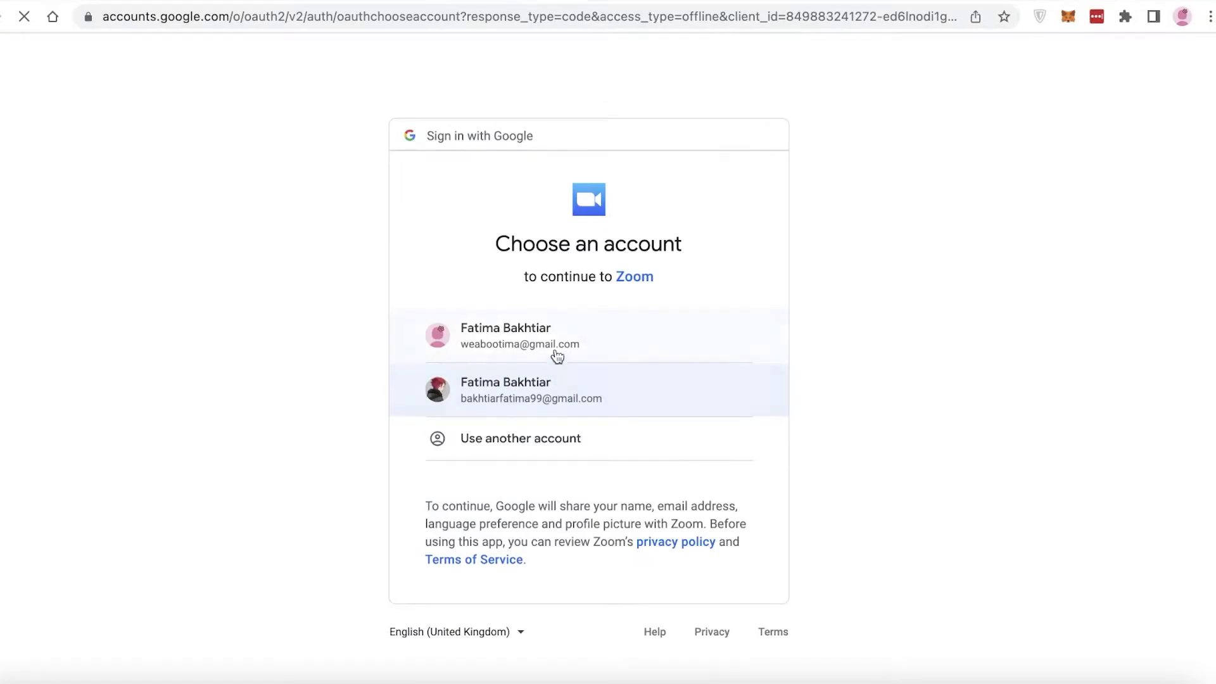
click(556, 348)
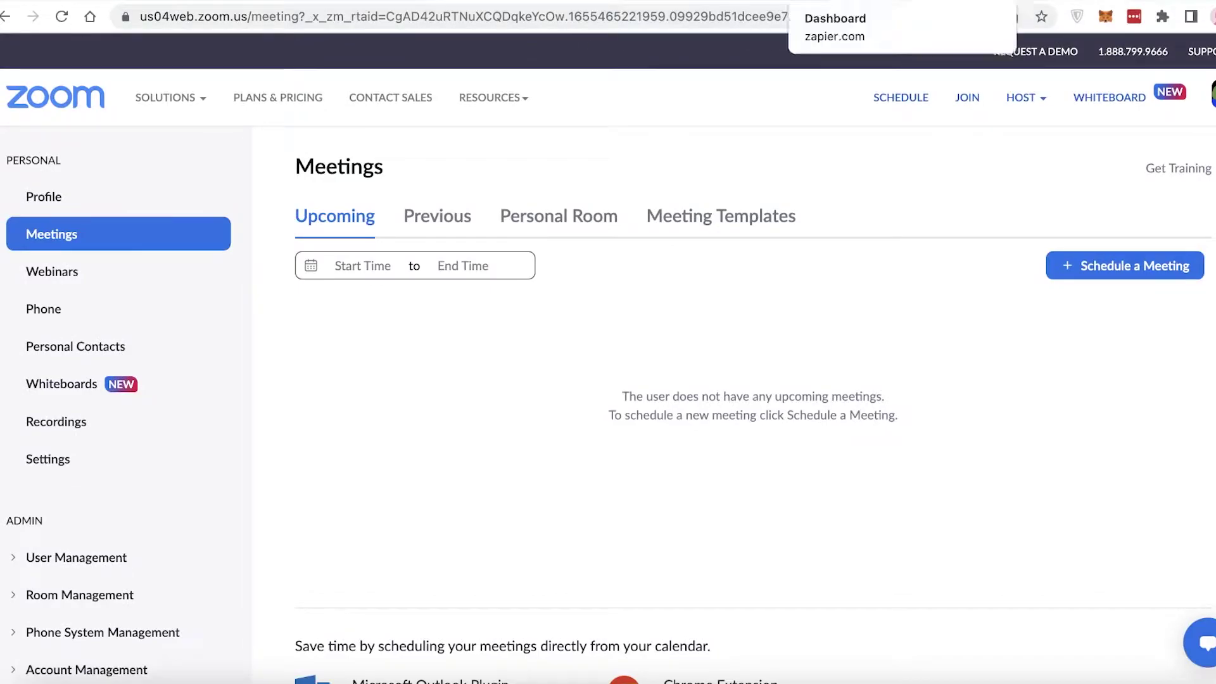
click(836, 1)
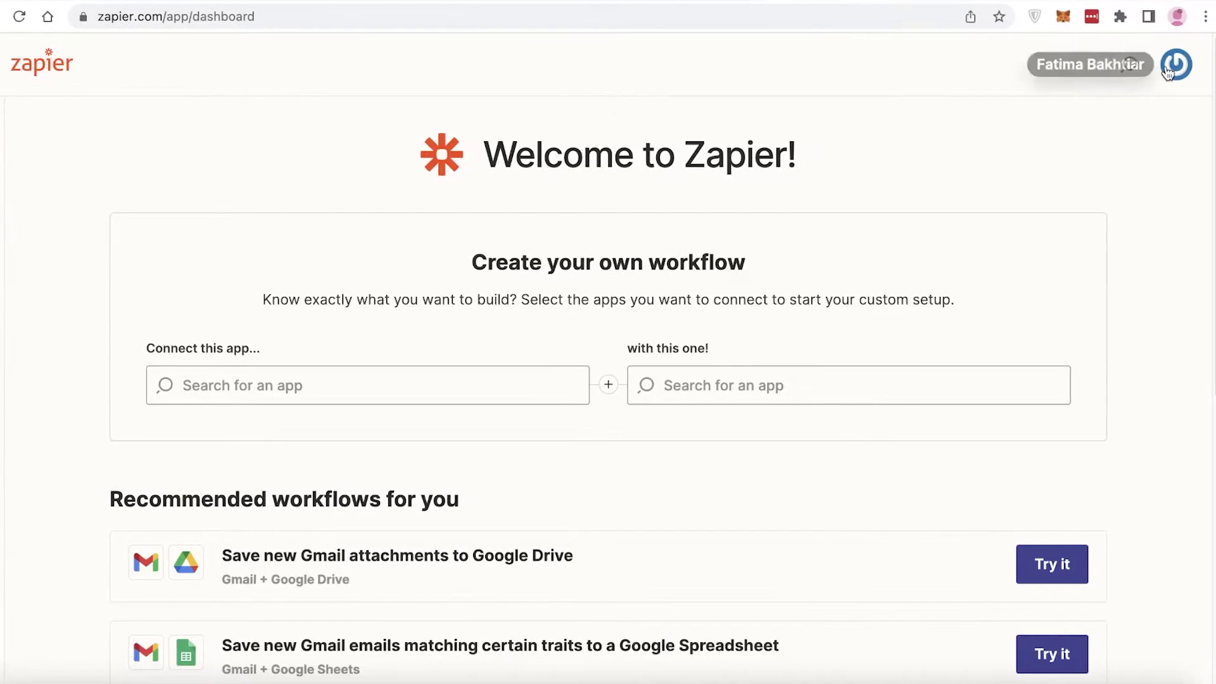
click(1214, 64)
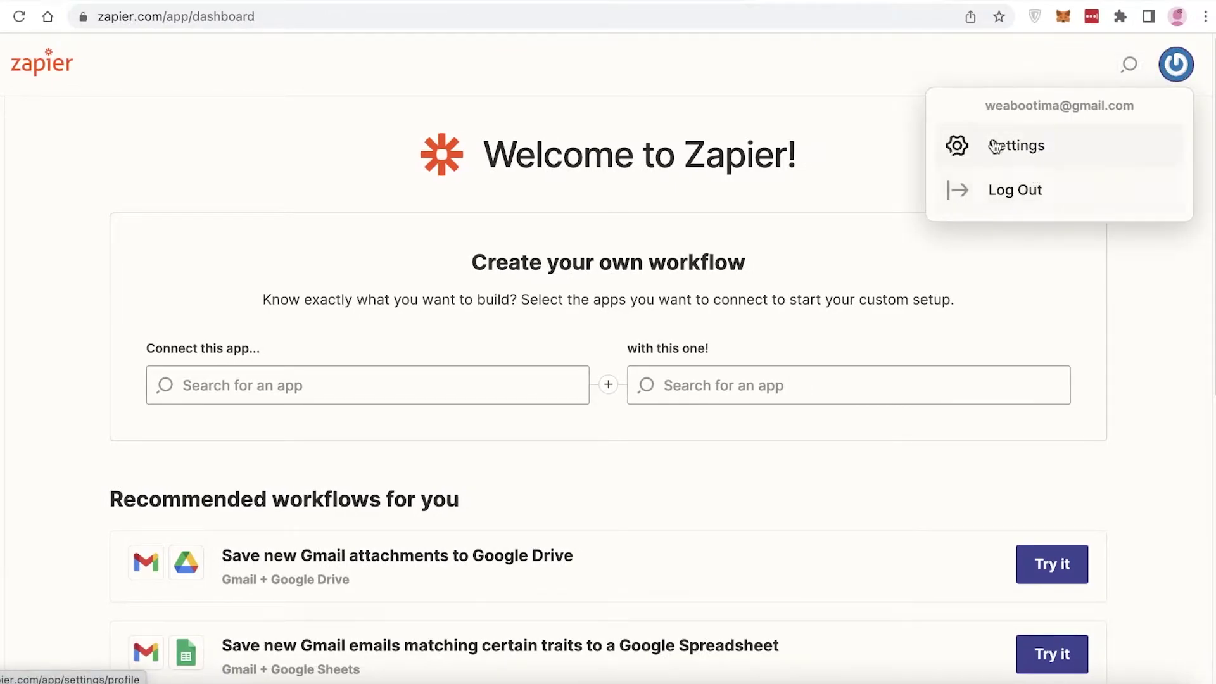
click(779, 147)
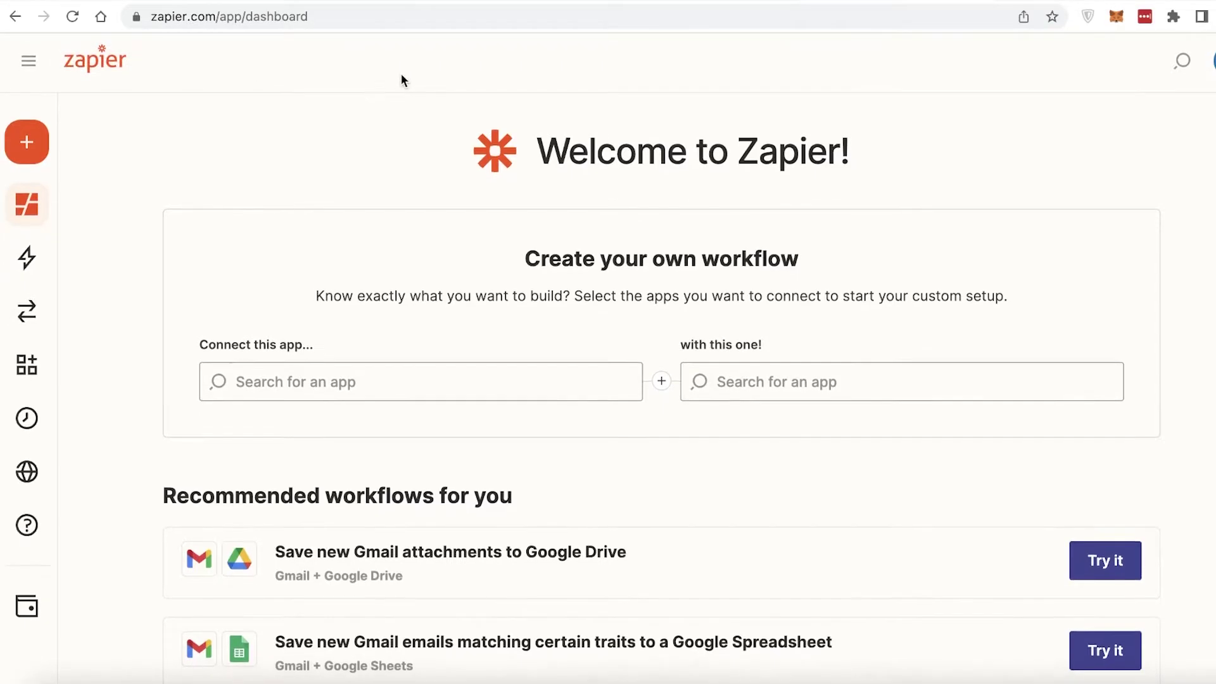
scroll(401, 76, down, 1)
scroll(389, 86, up, 1)
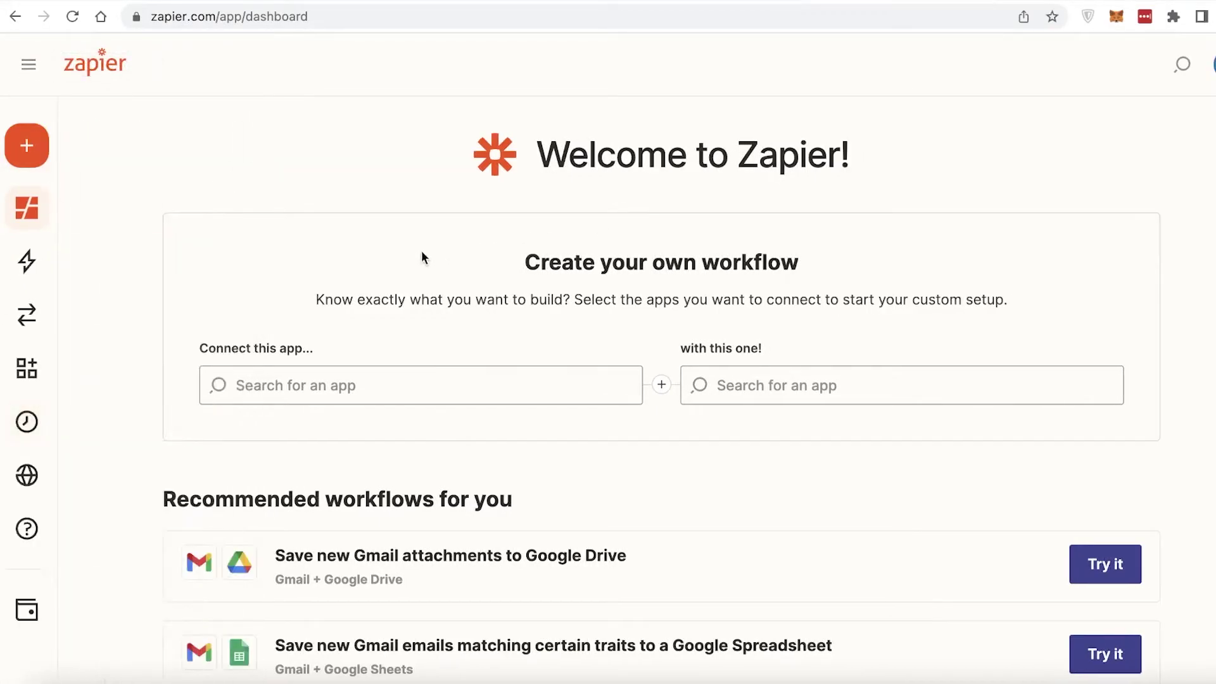
click(27, 367)
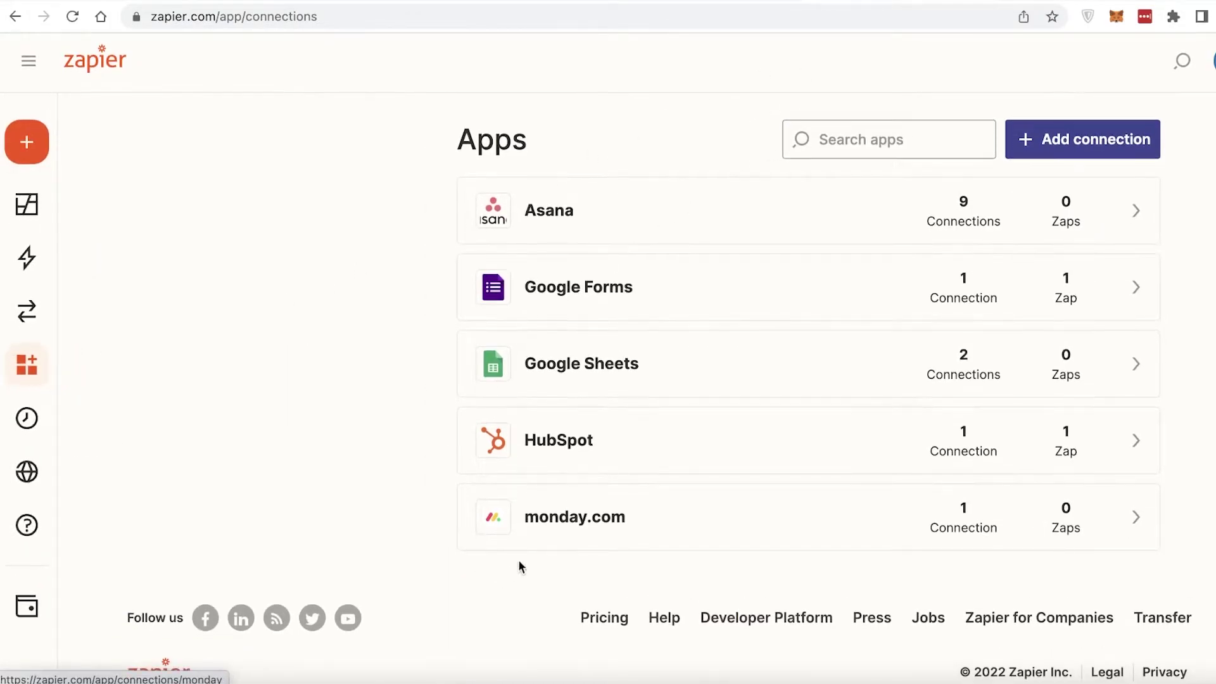
scroll(518, 560, down, 1)
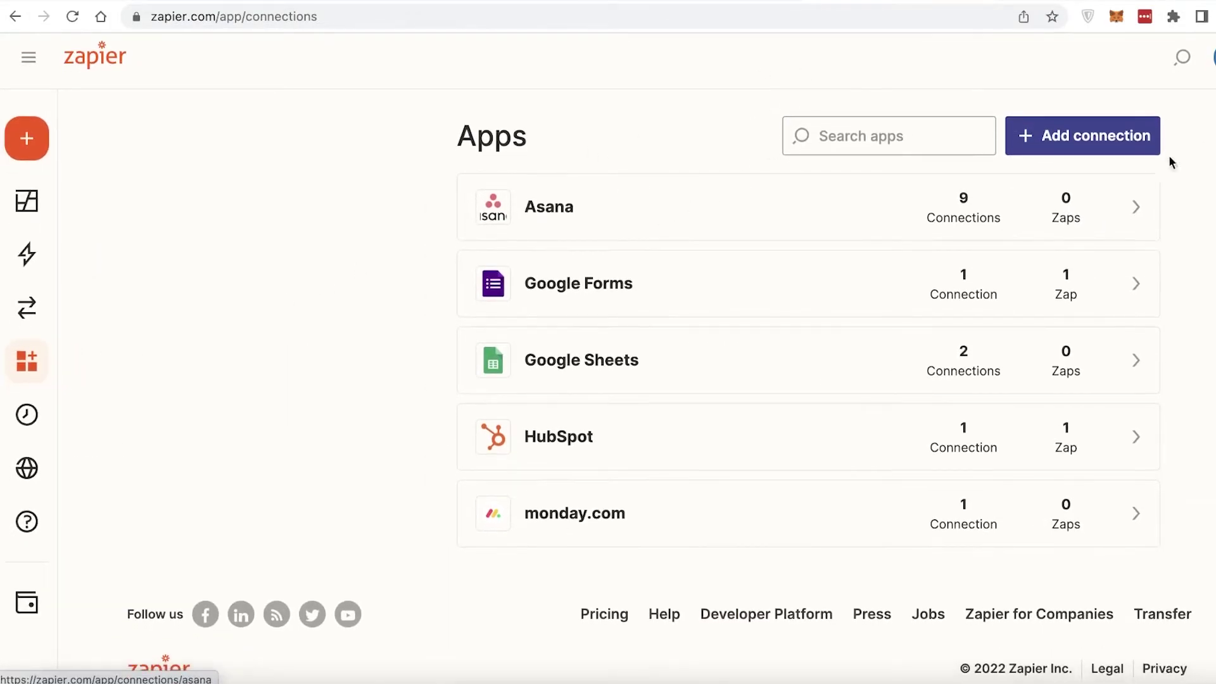
click(1143, 227)
scroll(795, 233, down, 10)
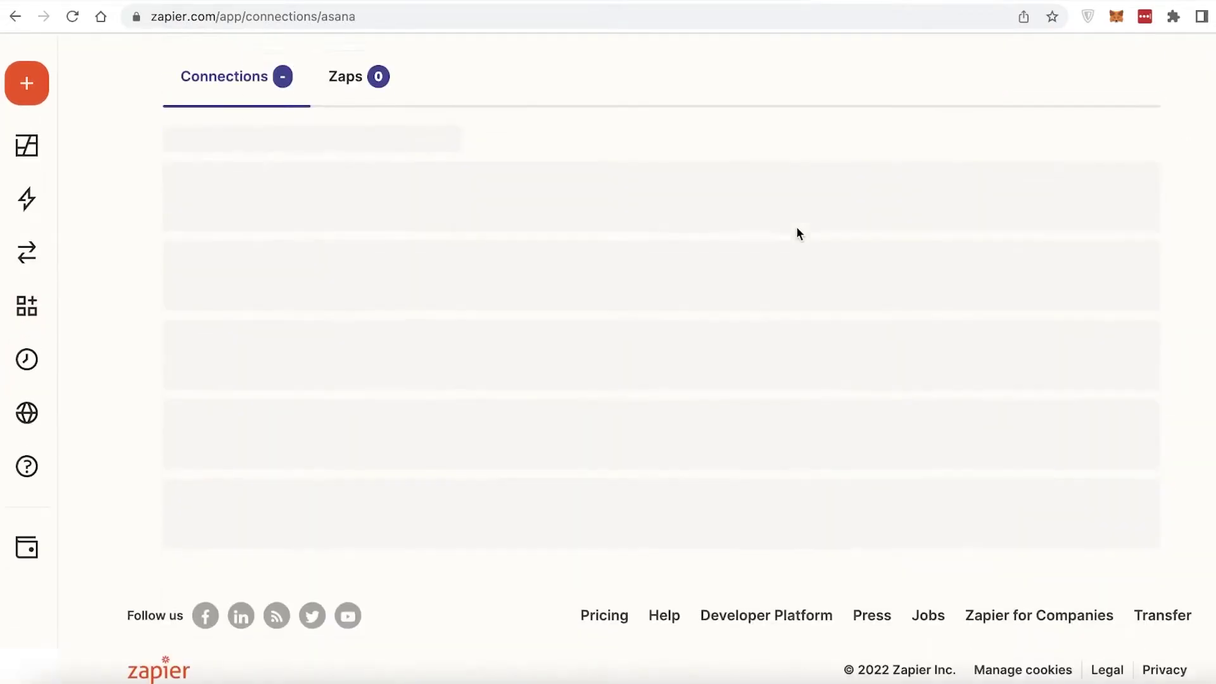
scroll(786, 291, up, 10)
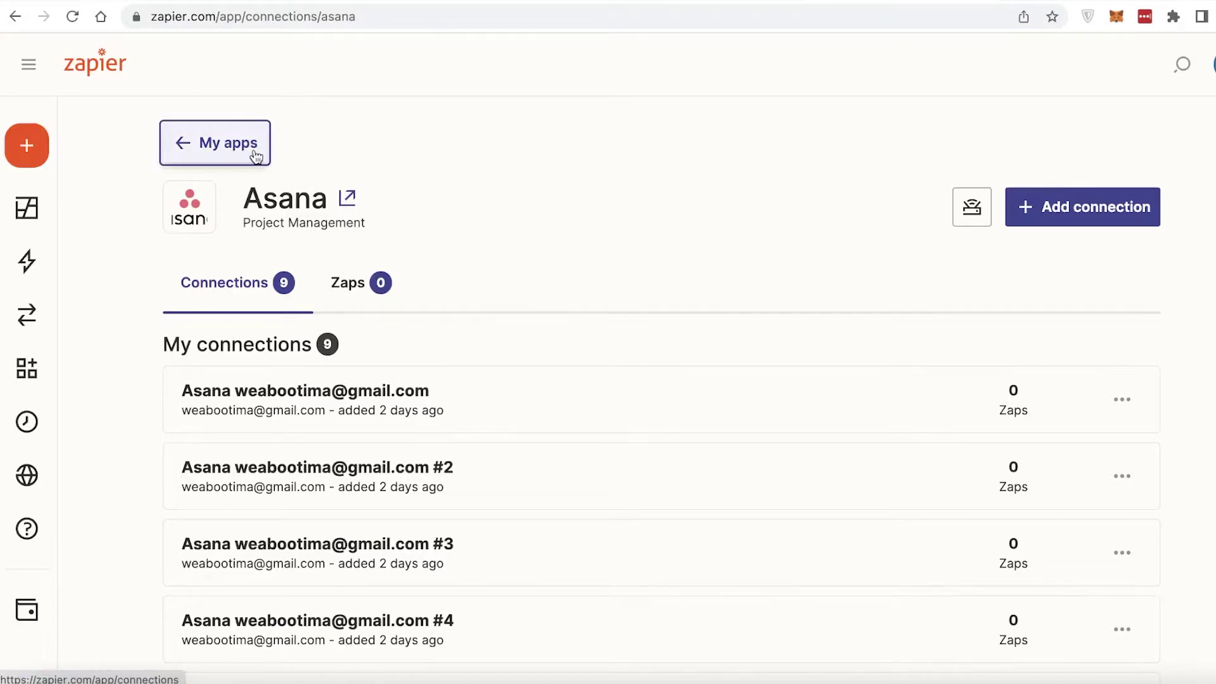
click(95, 374)
scroll(810, 453, down, 1)
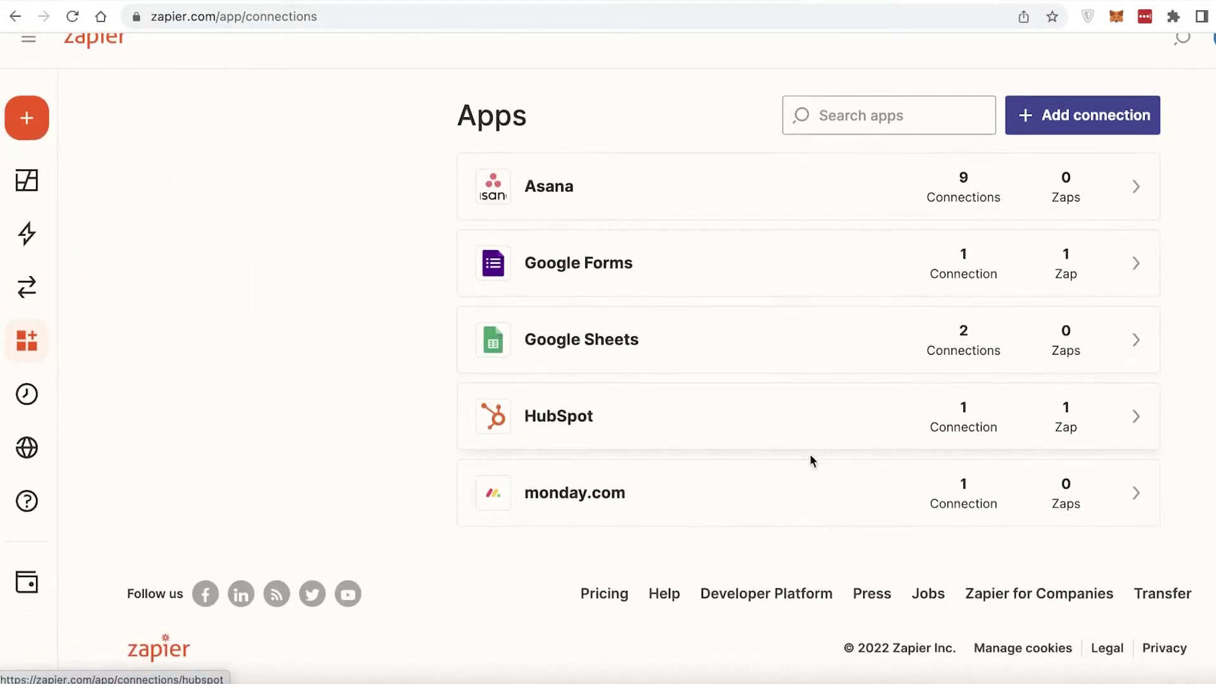
right_click(960, 489)
click(887, 495)
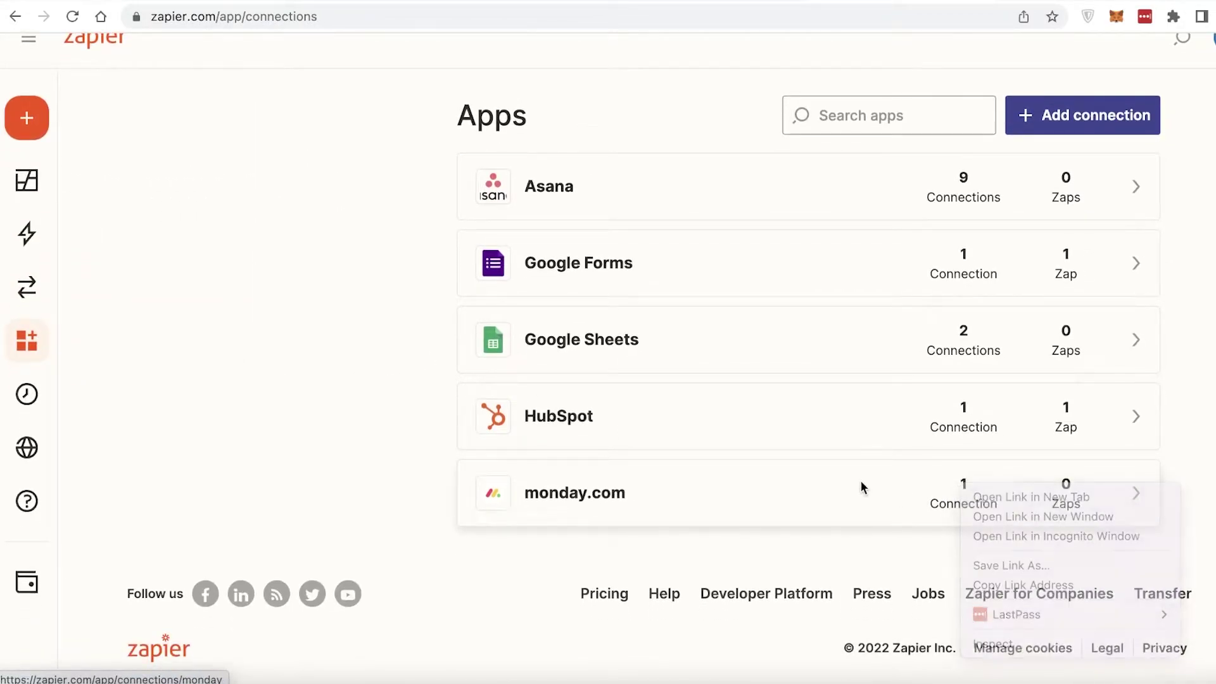
click(570, 481)
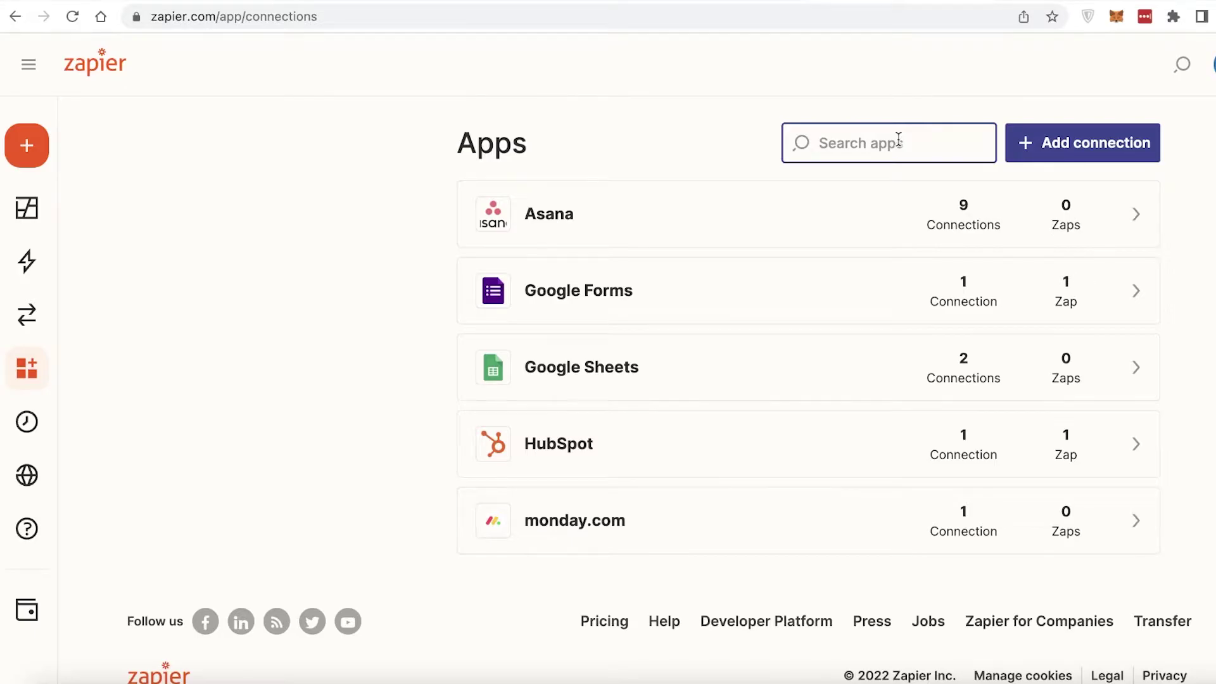
- Search apps for 'zoom' and connect a Zoom account, allowing shared access and retrying after the error
click(899, 141)
text(zoom)
click(1113, 399)
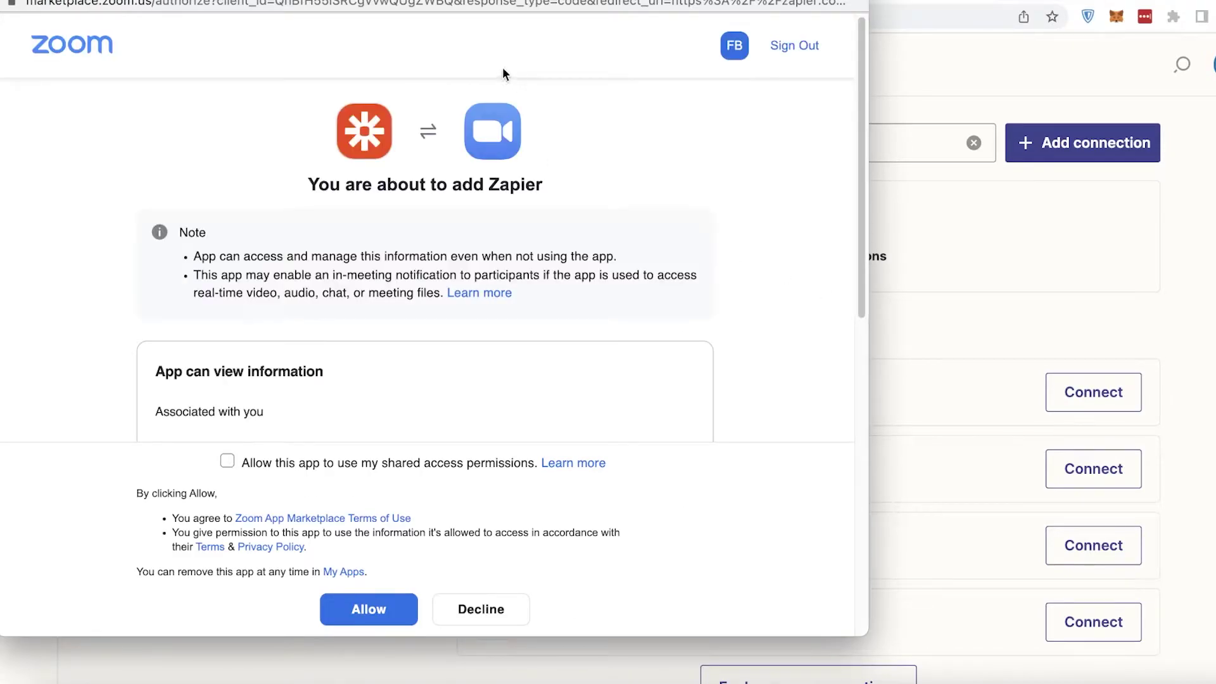
scroll(279, 326, down, 4)
click(354, 464)
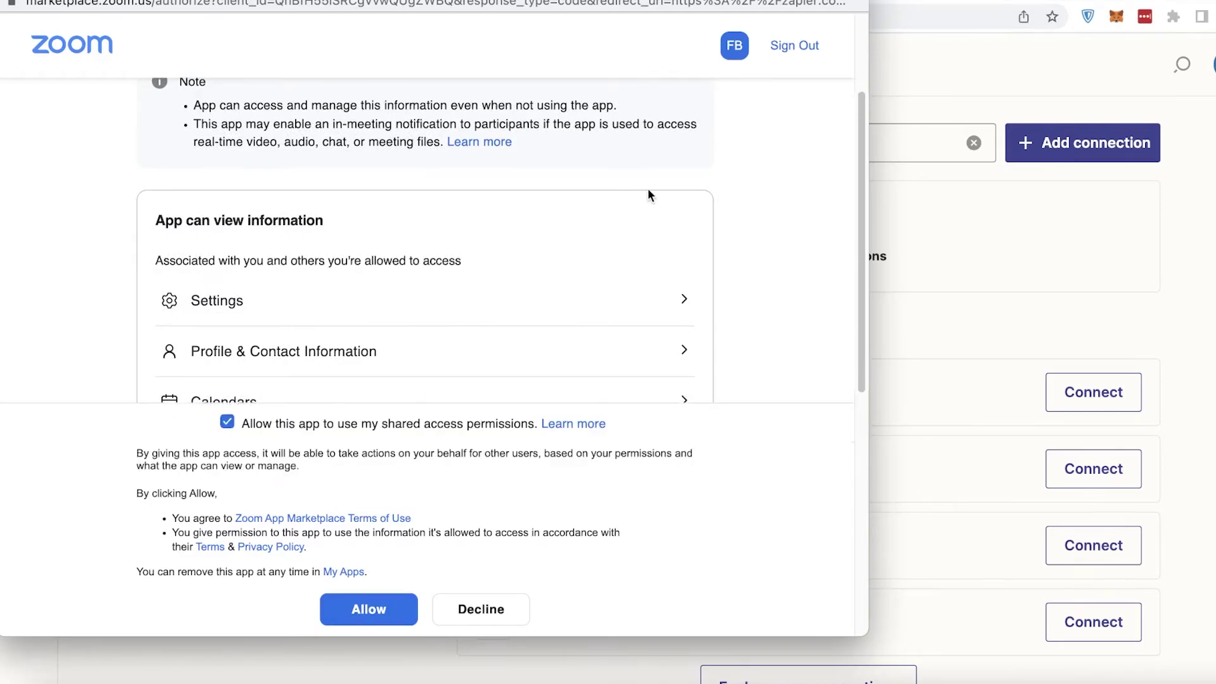
scroll(650, 190, down, 8)
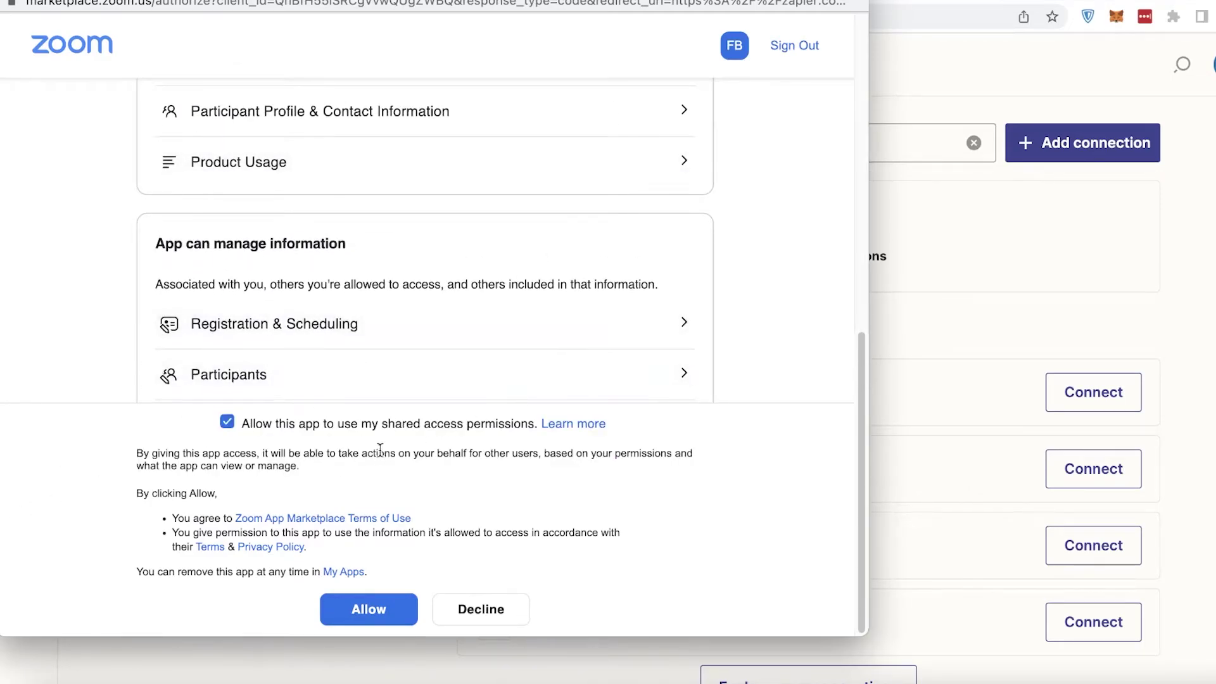
scroll(517, 433, up, 5)
scroll(507, 348, down, 5)
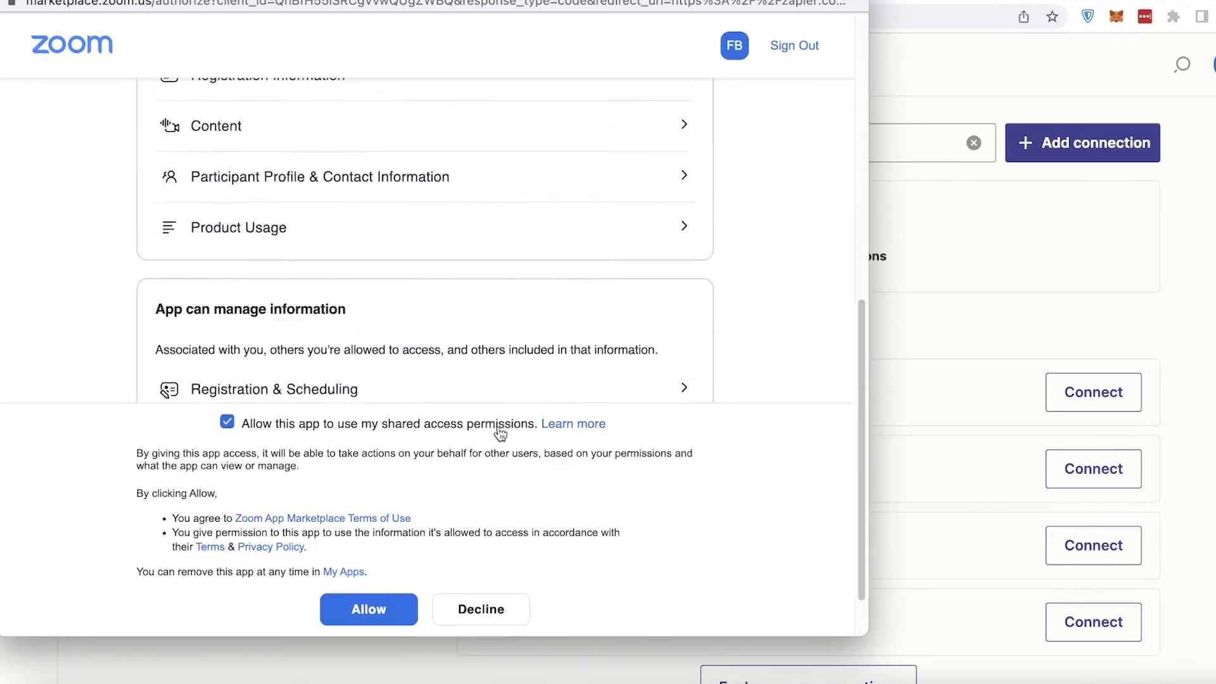
click(369, 610)
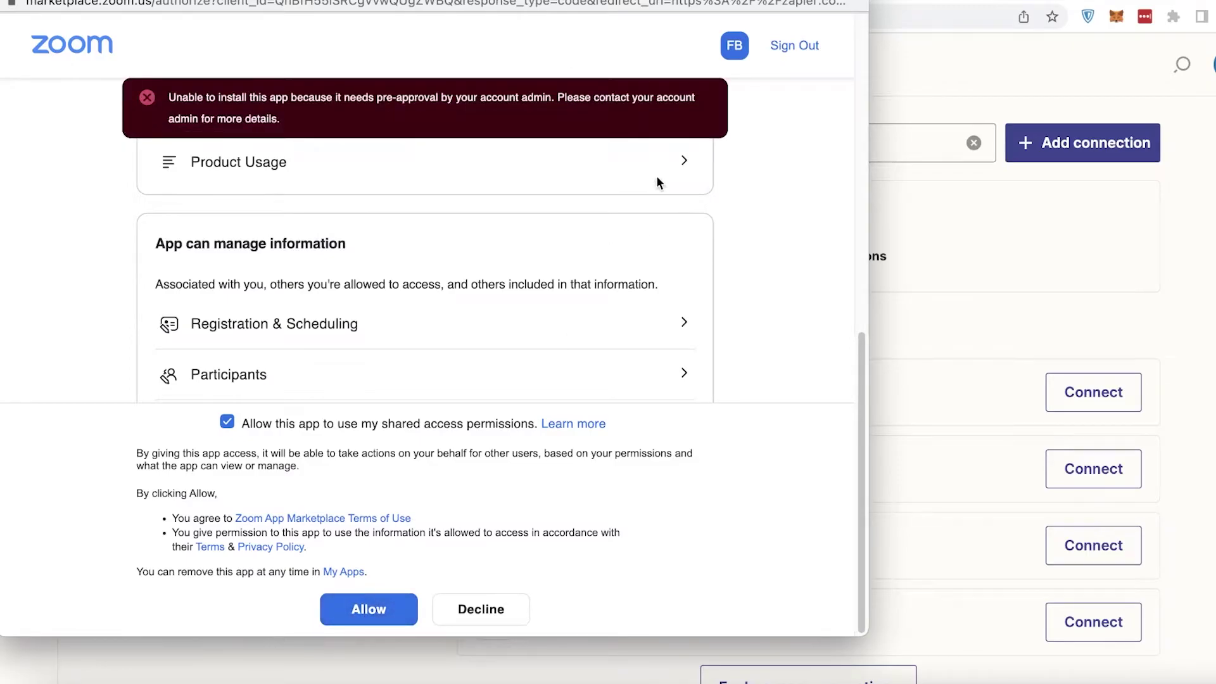
click(1119, 397)
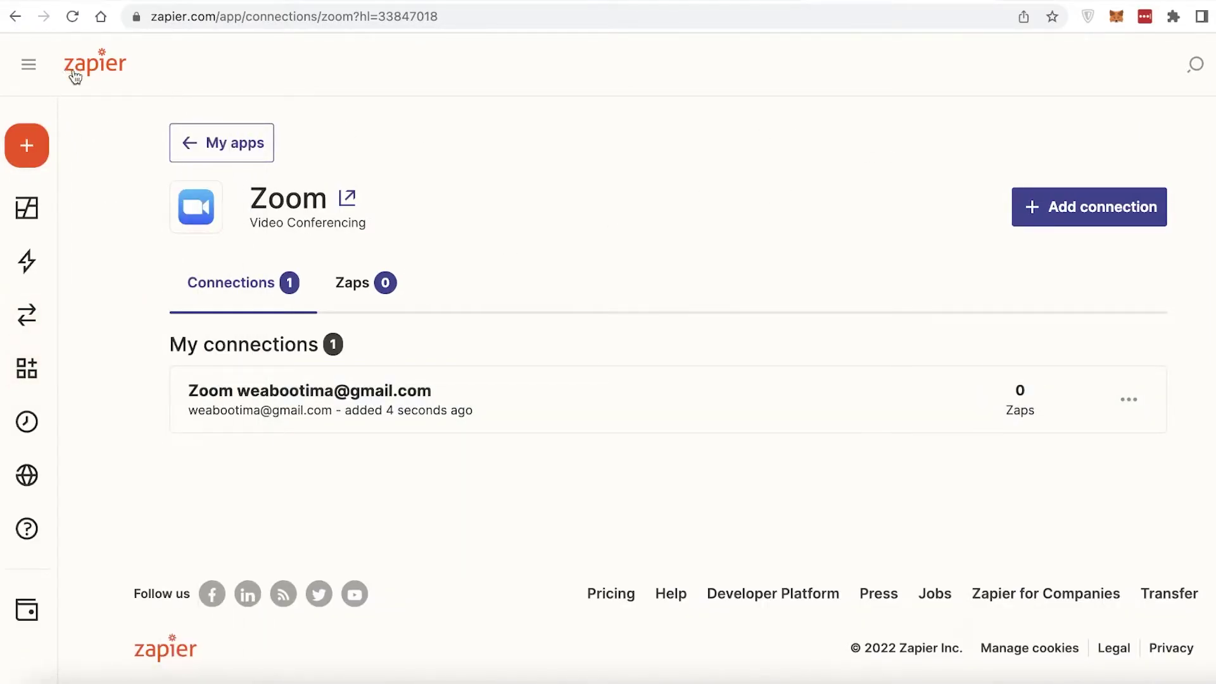
- Go to My Apps and search the apps list for 'slack'
mouse_move(27, 334)
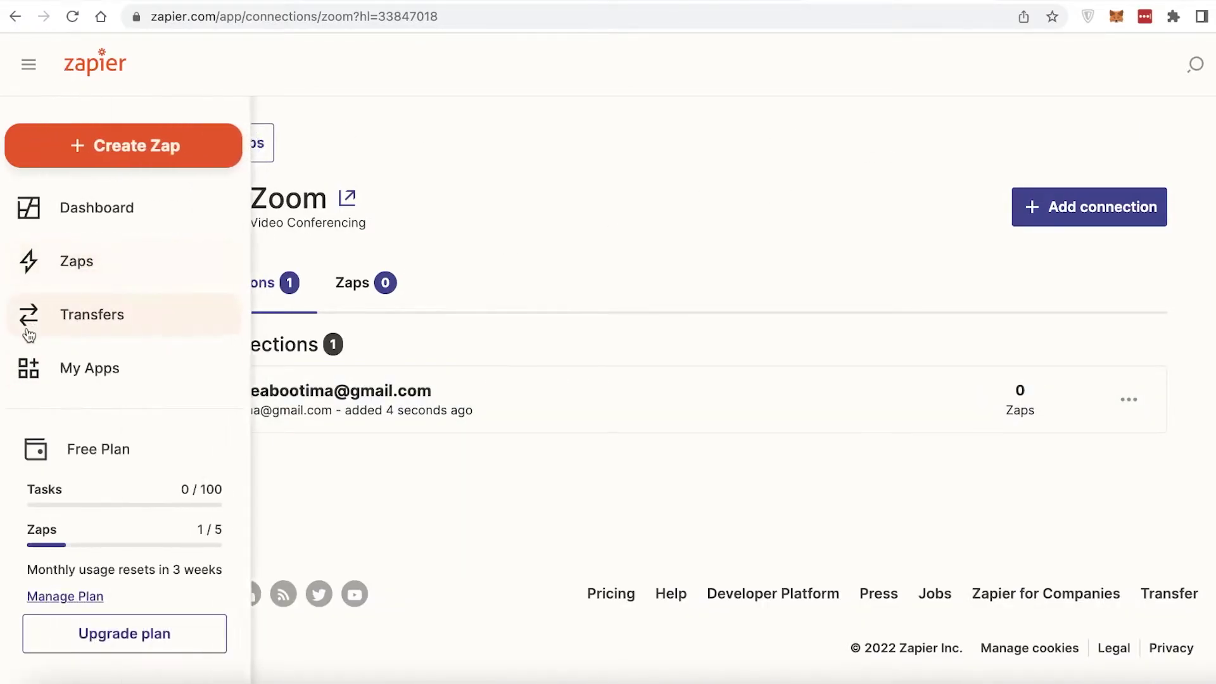
click(62, 372)
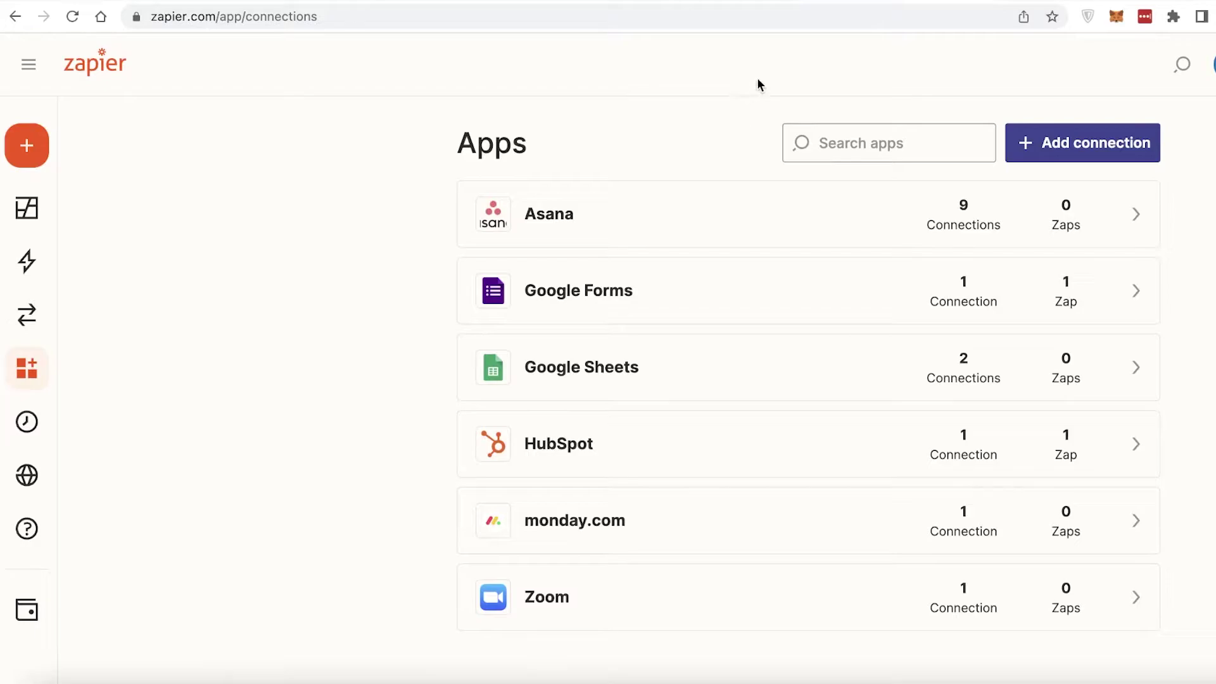
click(848, 137)
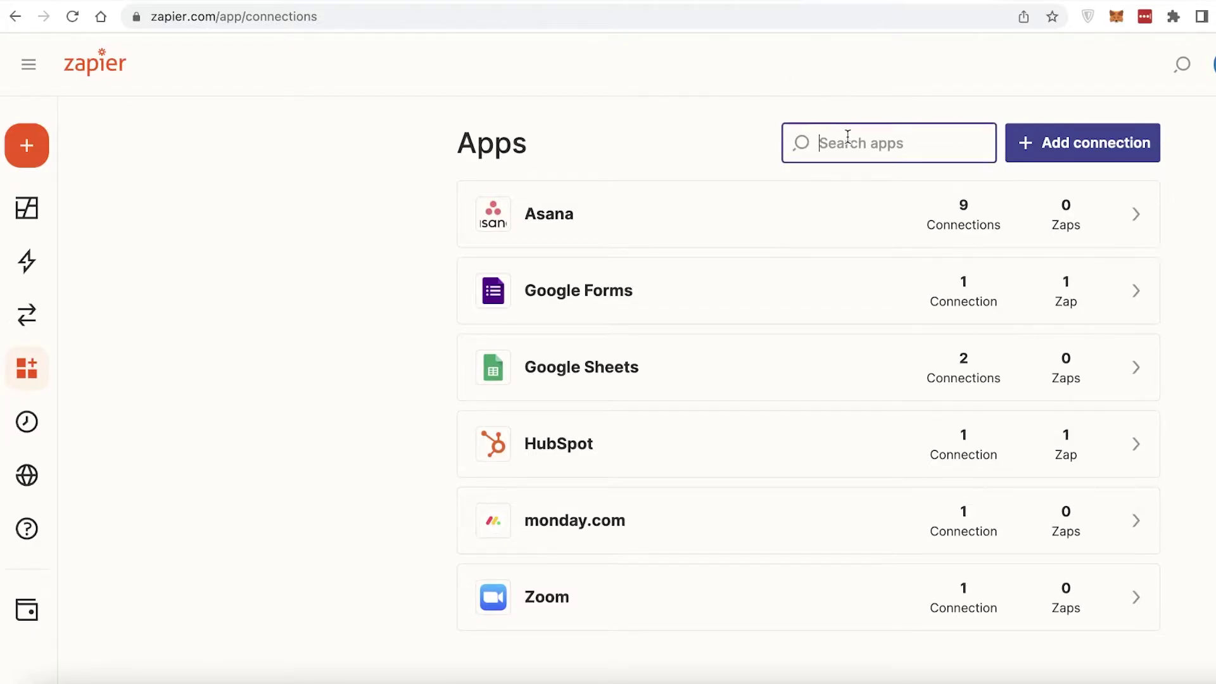
text(slack)
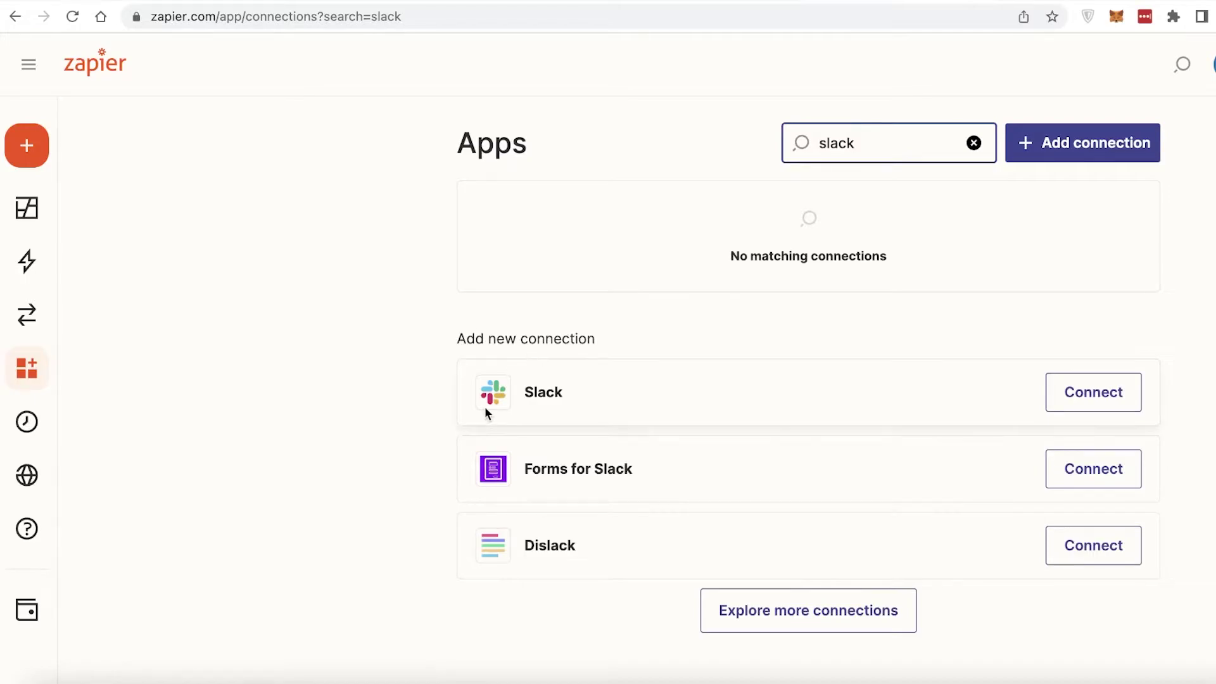
- Connect Slack, choosing the Fashion Brand workspace and allowing Zapier access
click(1086, 396)
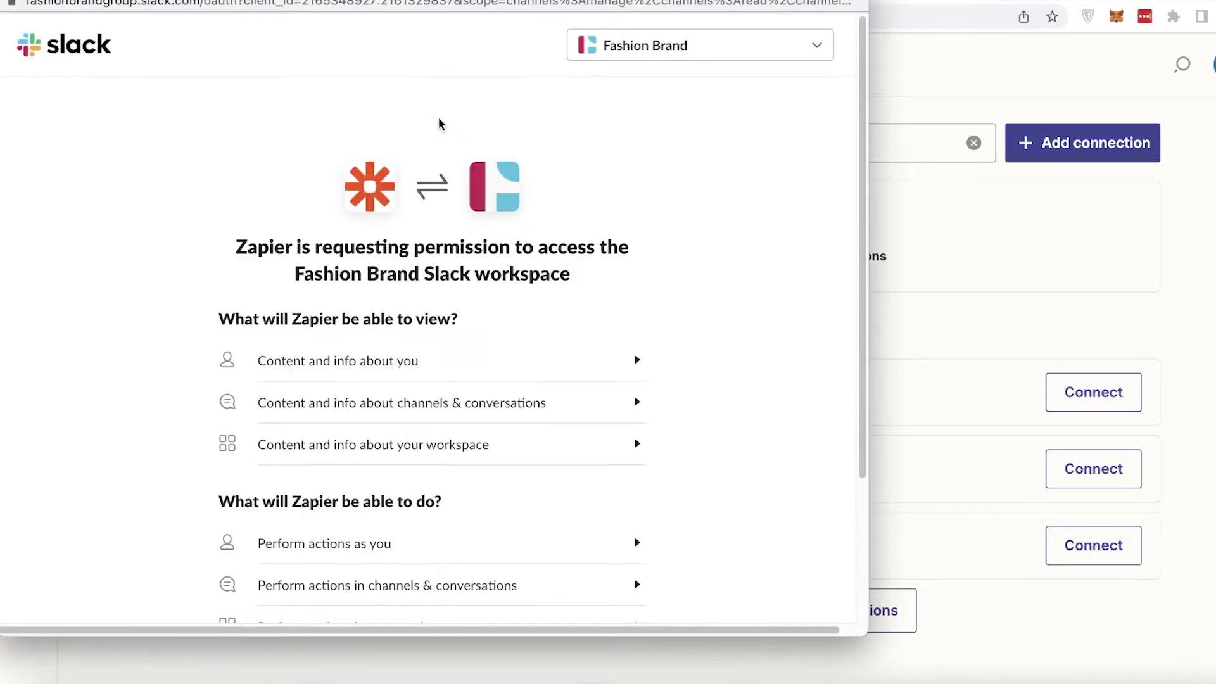
scroll(451, 444, down, 3)
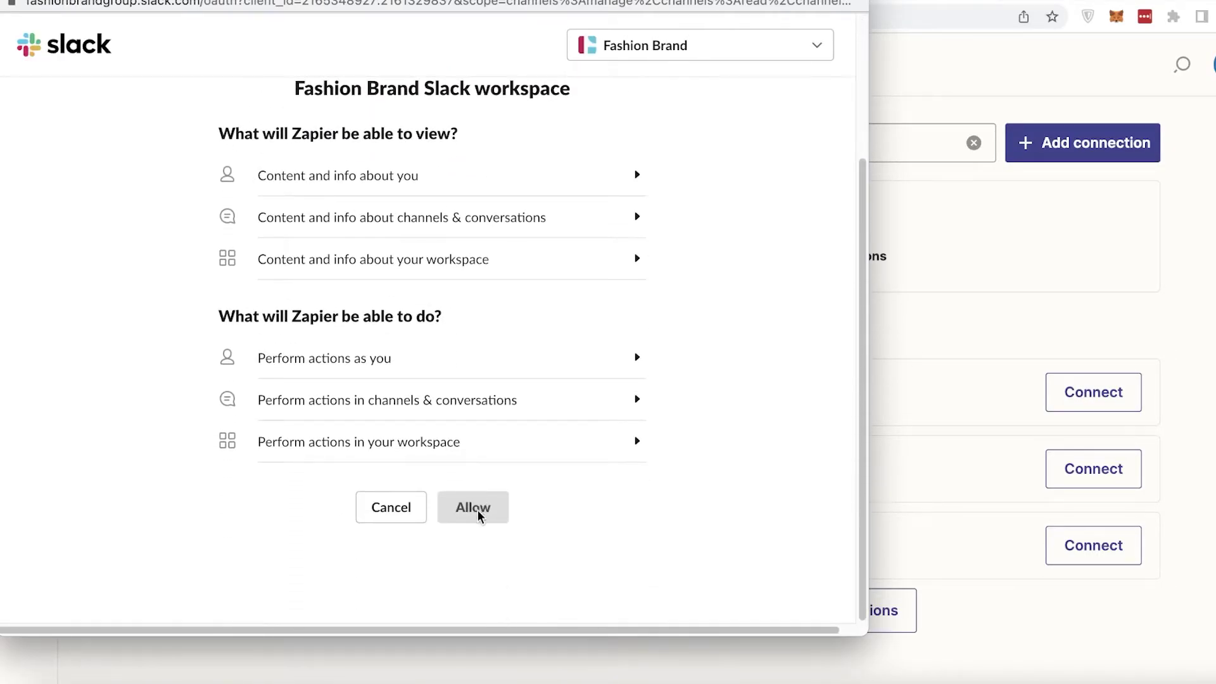
click(703, 48)
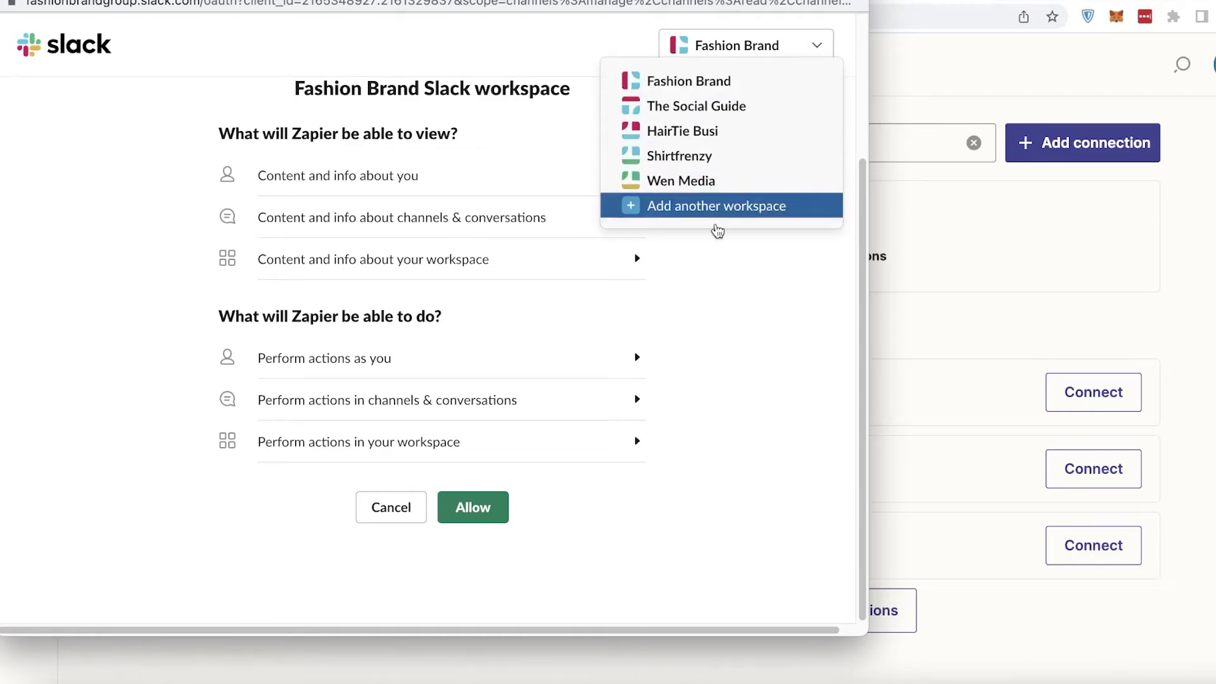
click(784, 53)
click(784, 50)
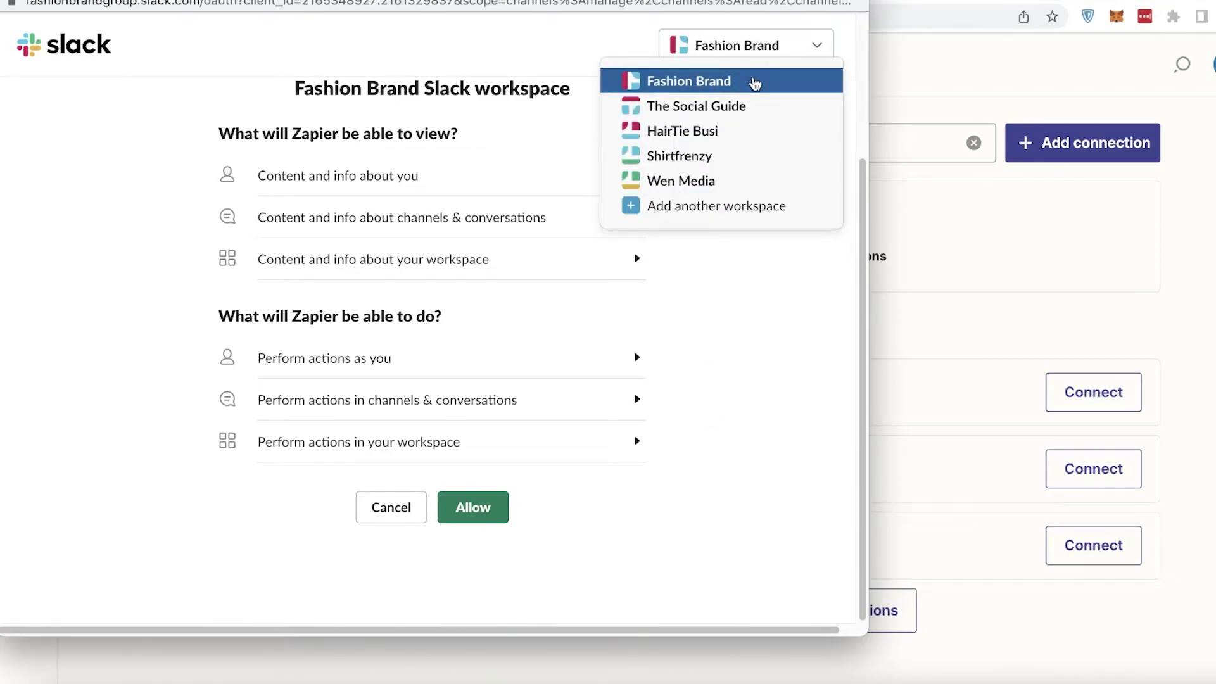
click(773, 43)
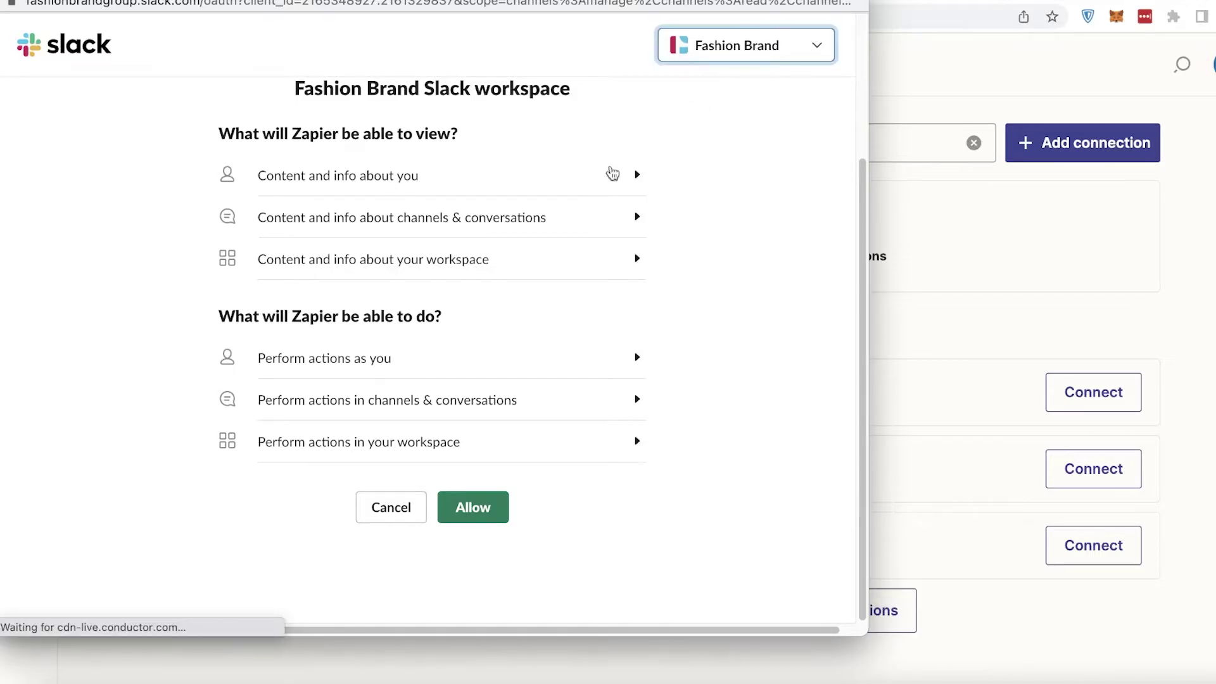
scroll(681, 73, down, 5)
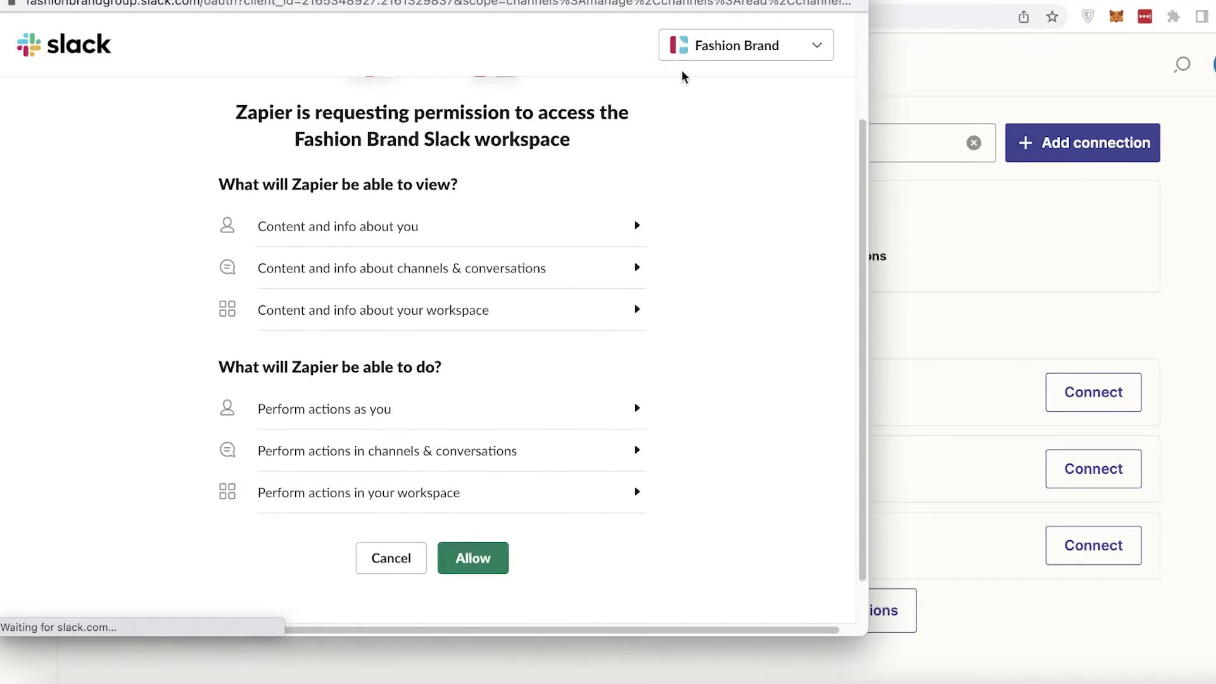
scroll(674, 230, up, 3)
scroll(701, 236, down, 3)
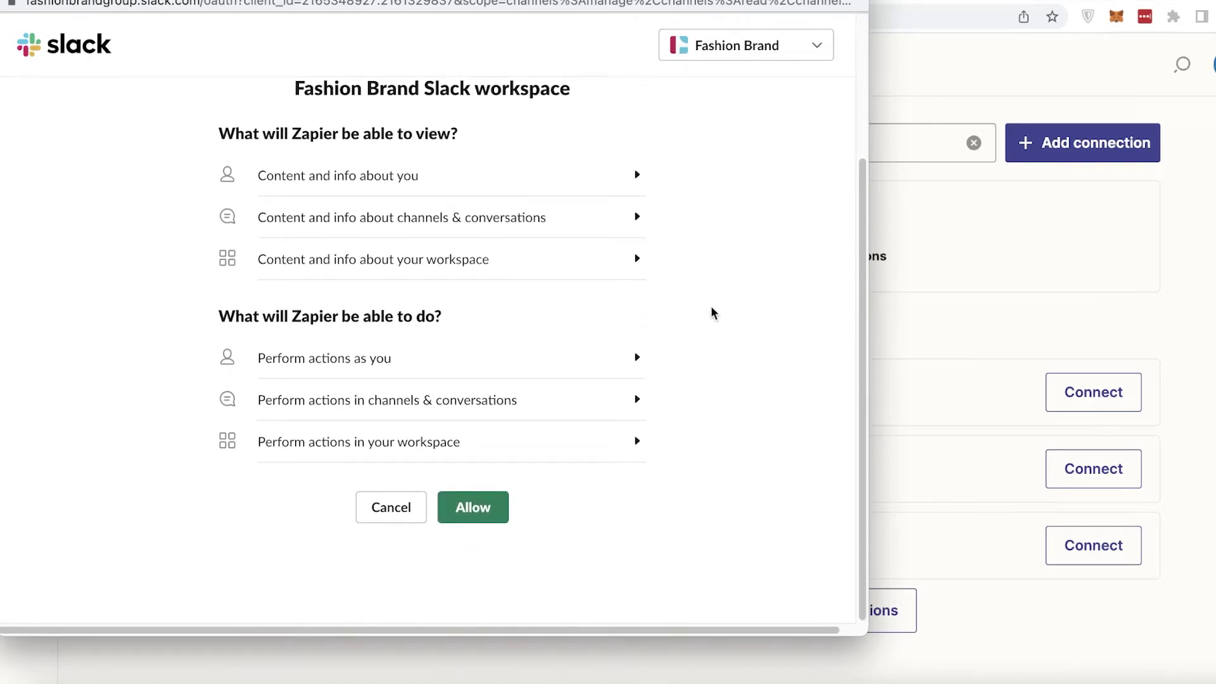
click(487, 525)
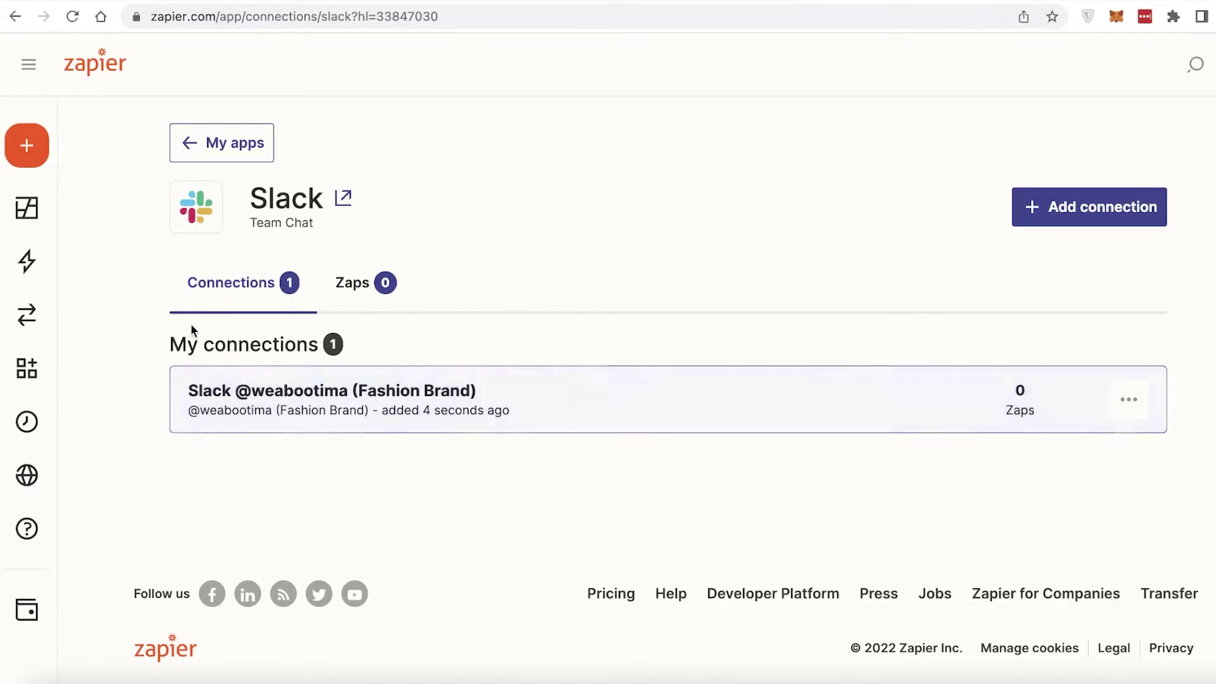
- Go to the Zapier dashboard, flipping through the Slack and Zoom Meetings tabs before returning
mouse_move(49, 237)
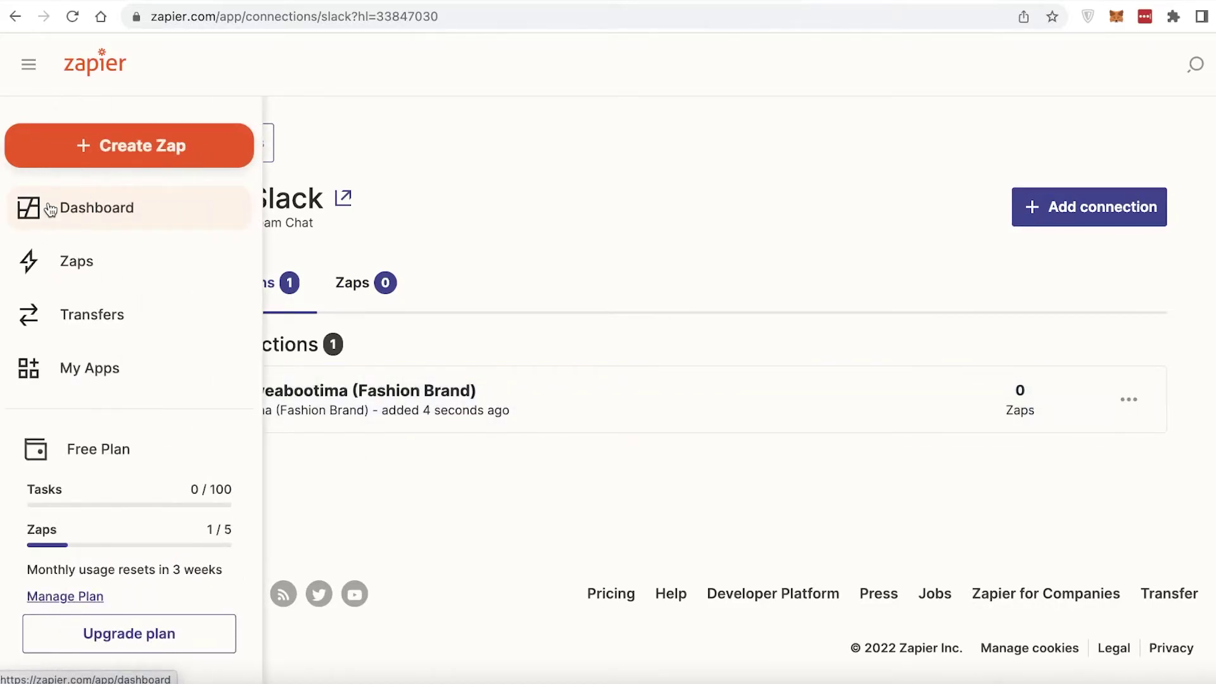
click(51, 210)
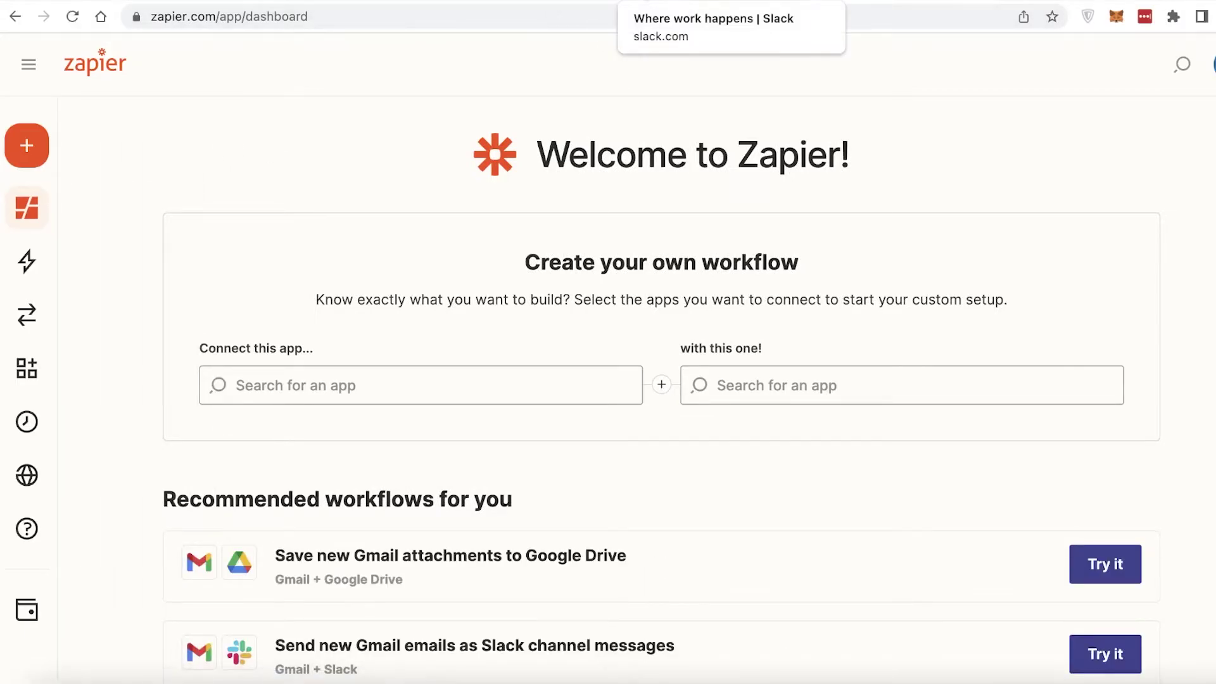
click(671, 0)
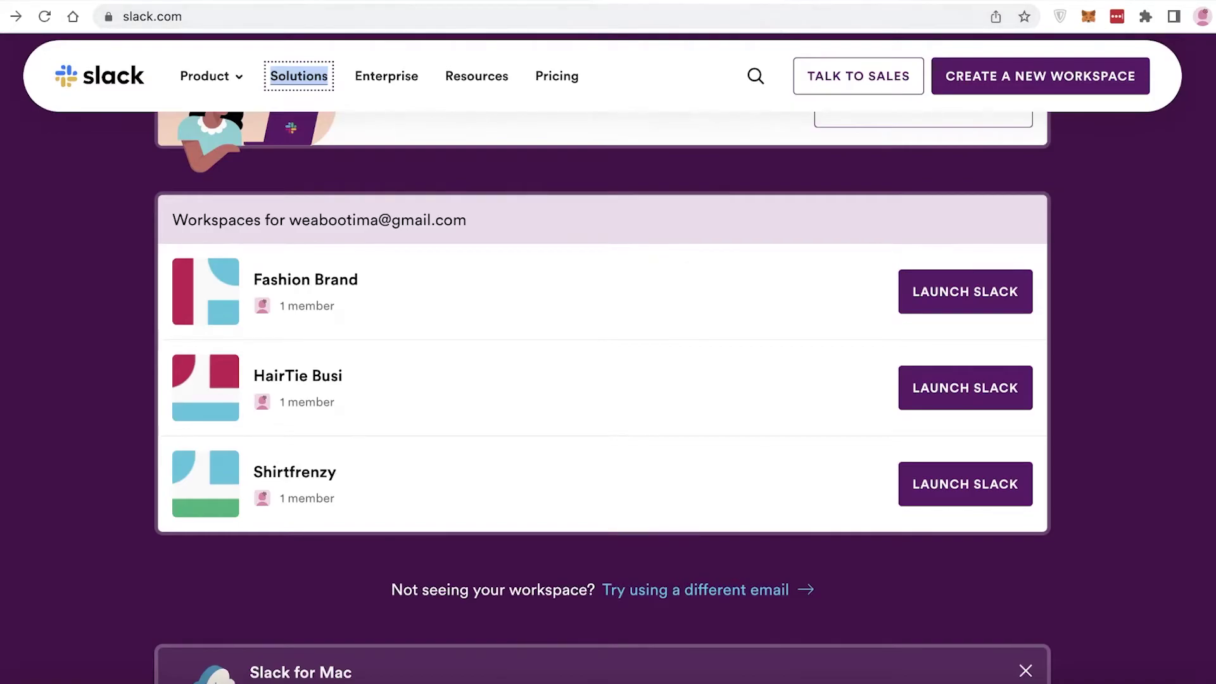
click(655, 3)
key(ctrl+Tab)
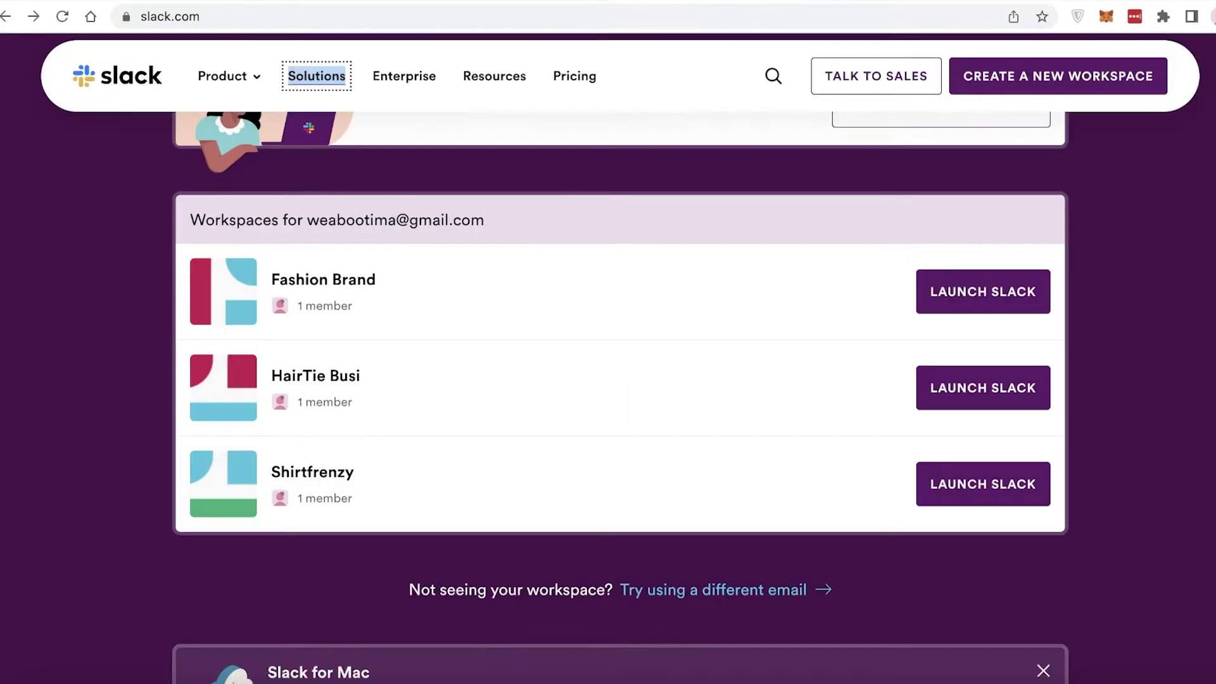
click(556, 2)
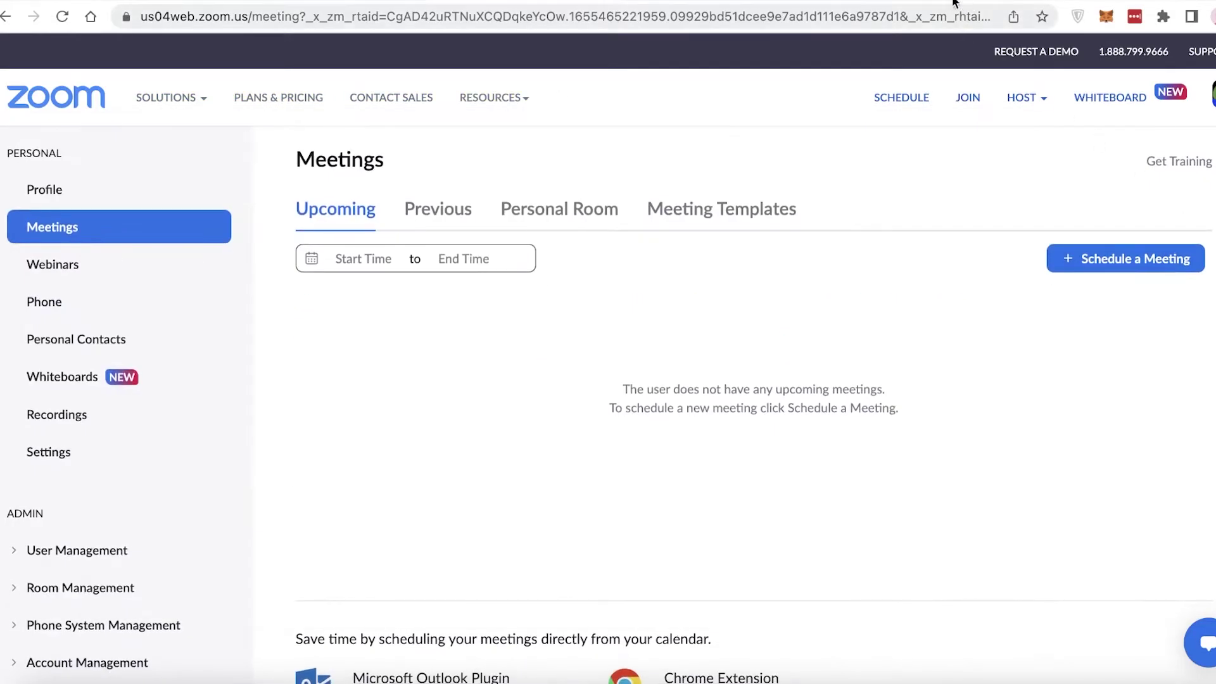
key(ctrl+Tab)
mouse_move(68, 201)
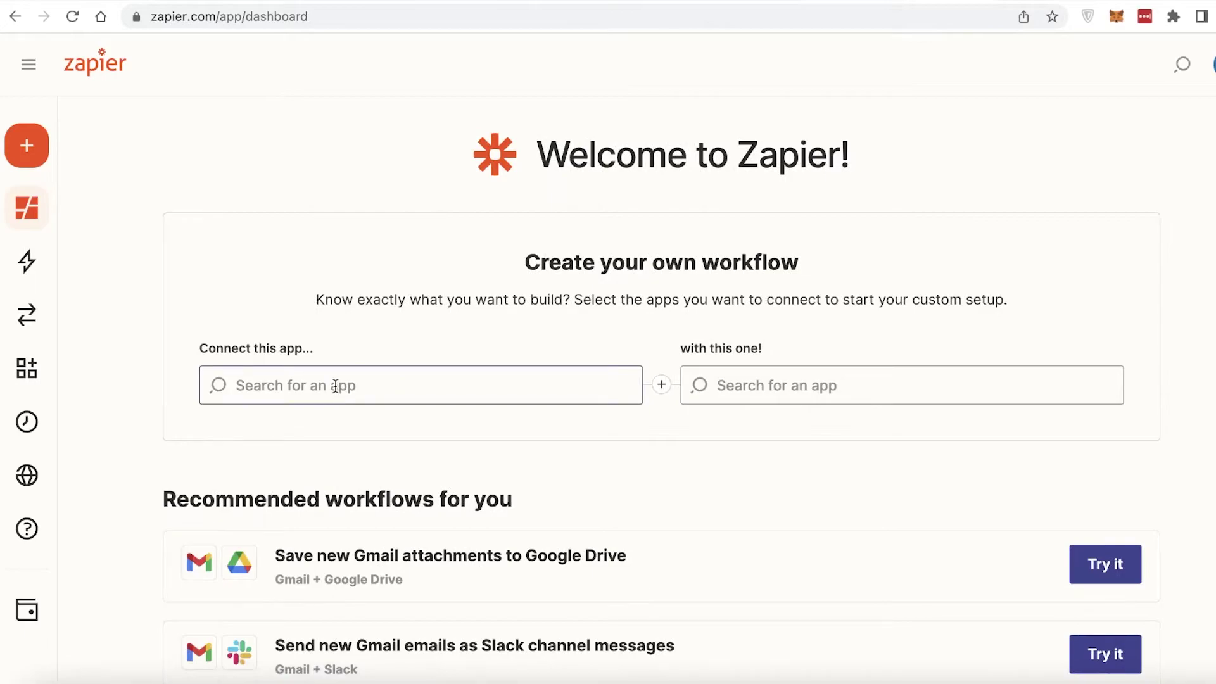
- Choose Zoom as the first app and Slack as the second in Create your own workflow
click(336, 386)
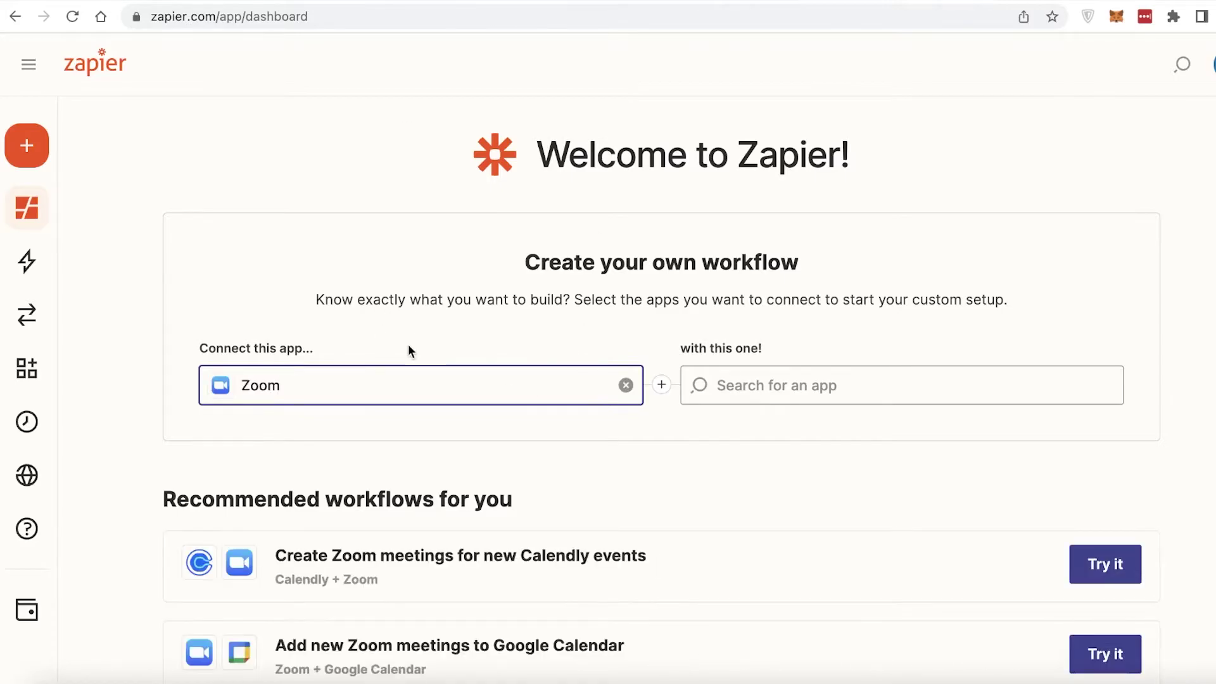
scroll(301, 358, down, 1)
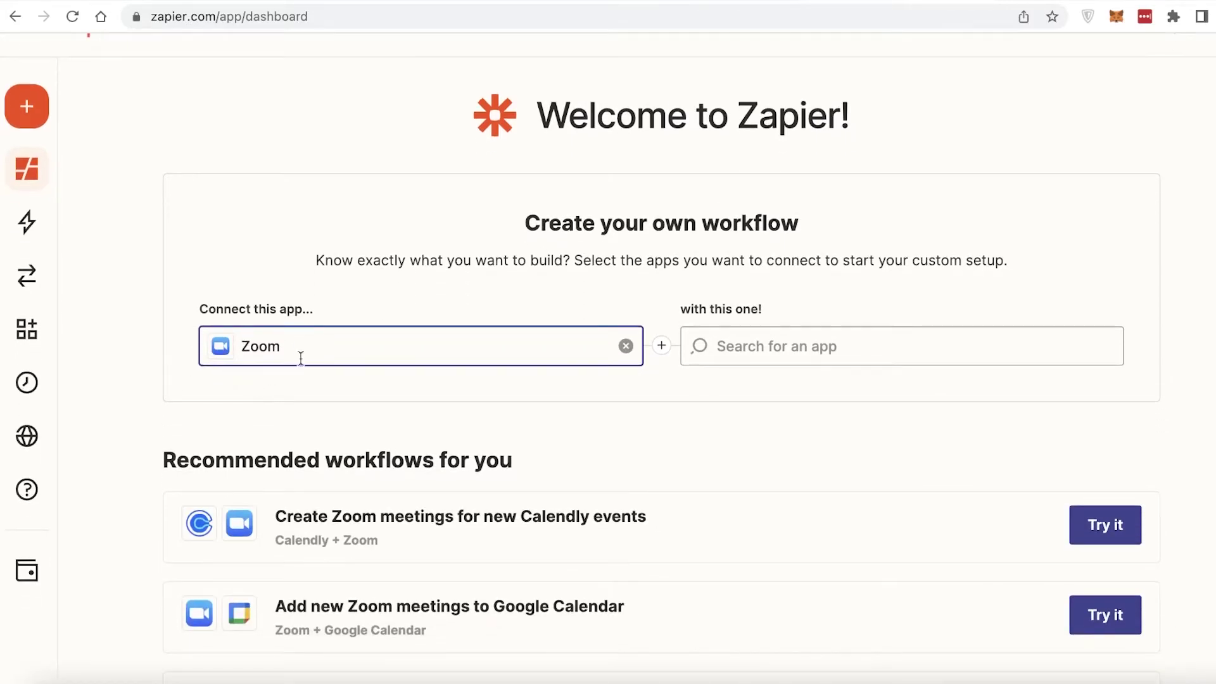
click(805, 348)
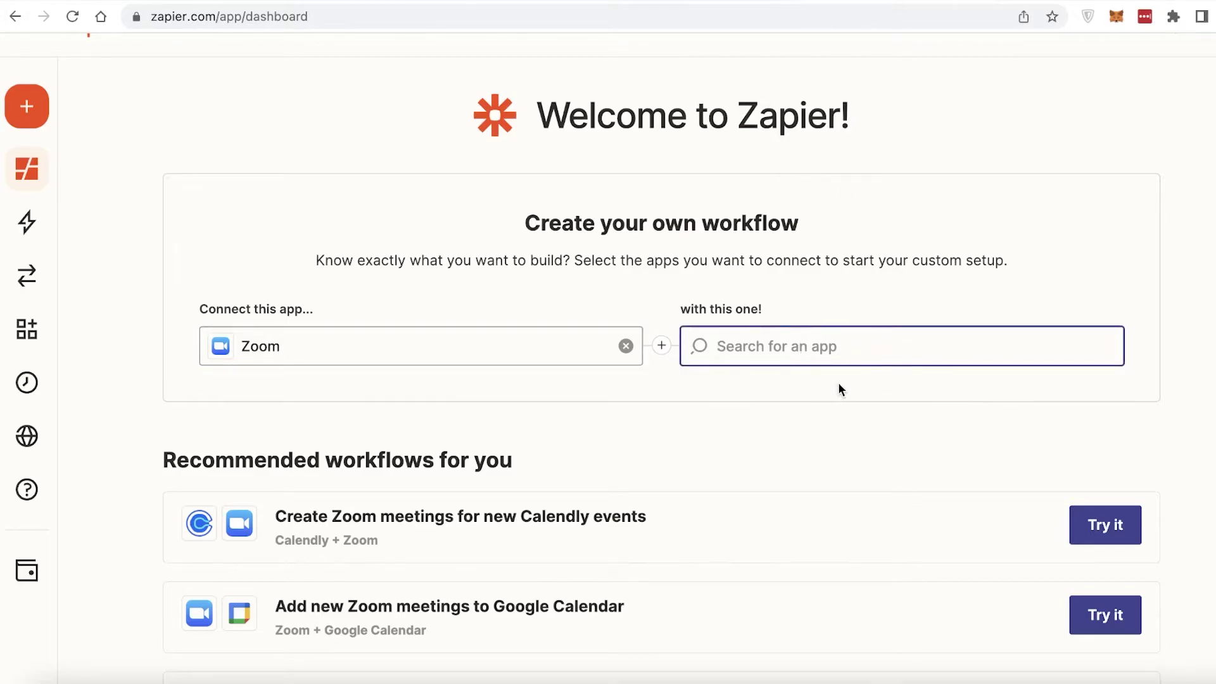
text(slack)
click(824, 397)
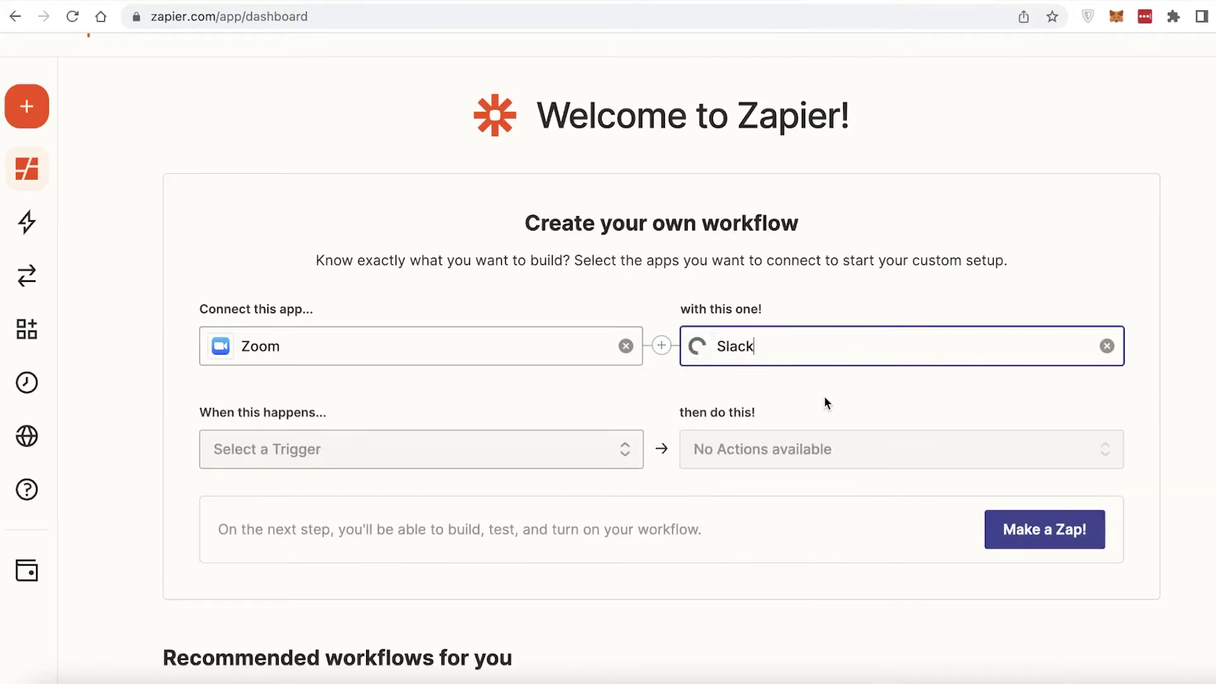
scroll(817, 386, down, 1)
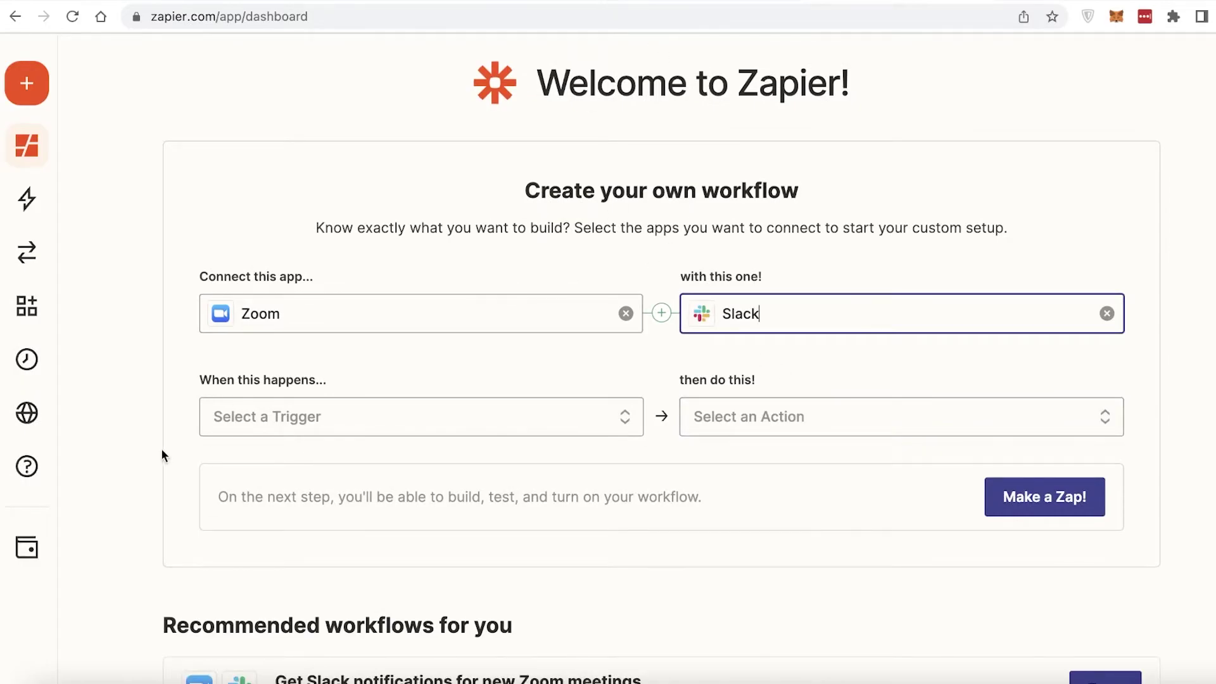
scroll(234, 313, down, 1)
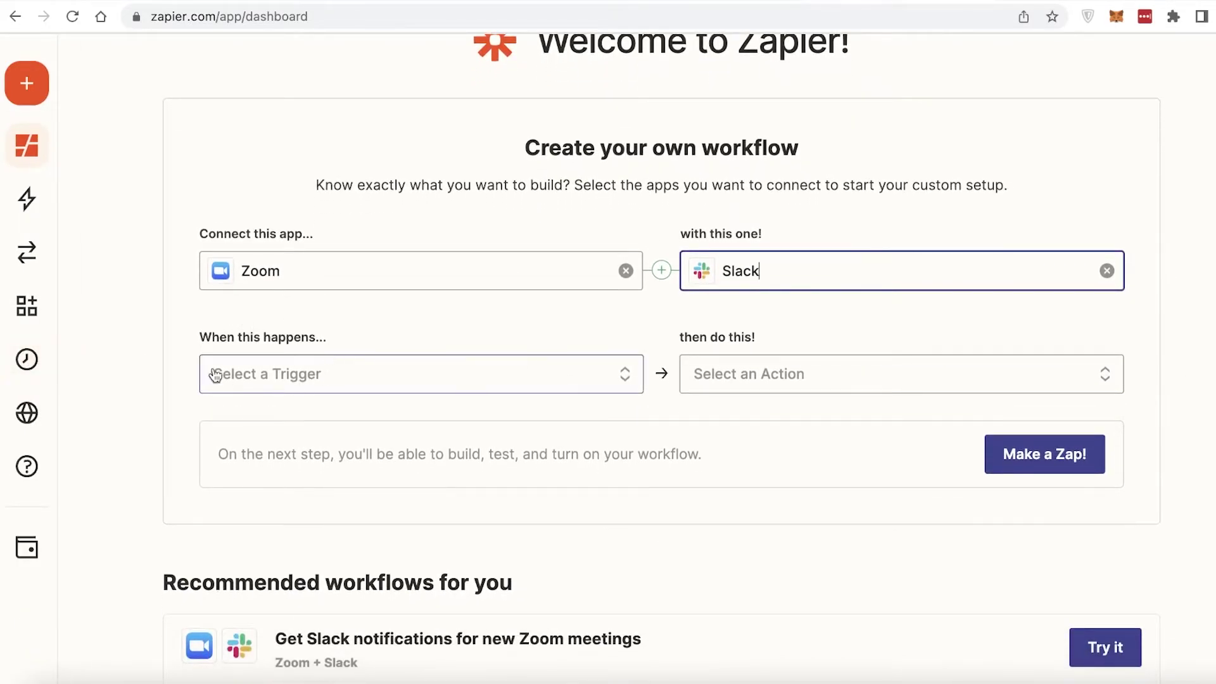
- Pair Zoom's New Meeting trigger with Slack's Send Channel Message action and choose Try it
click(238, 369)
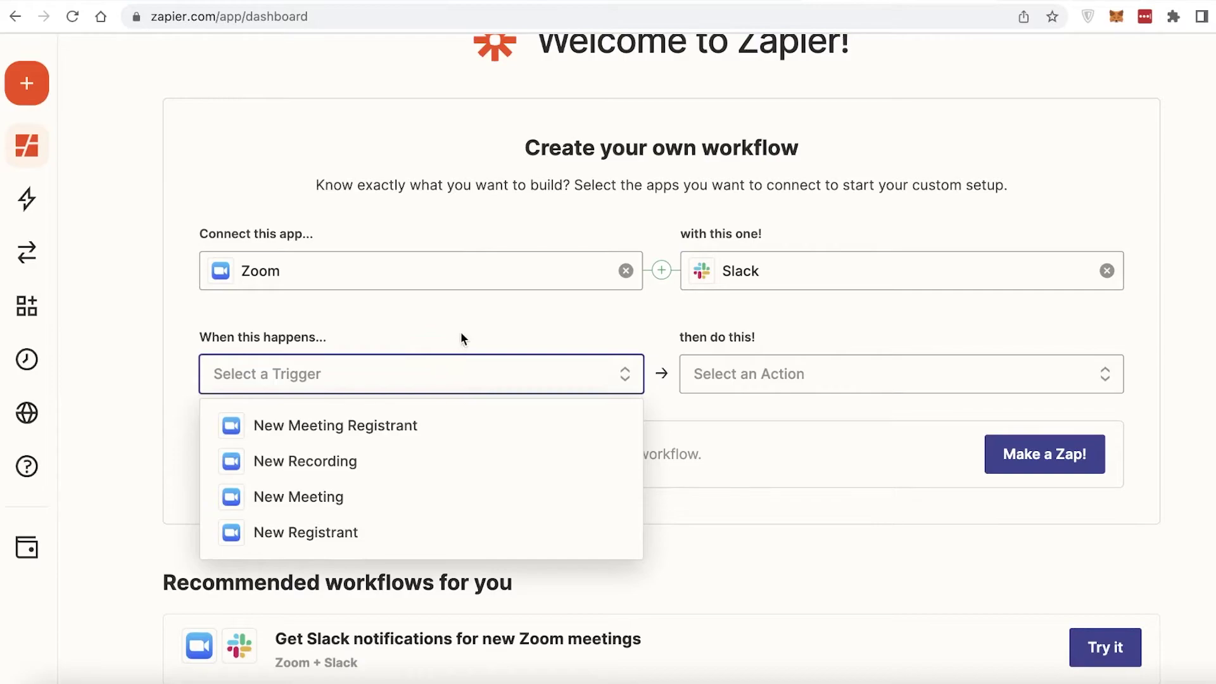
click(398, 389)
click(394, 364)
click(291, 489)
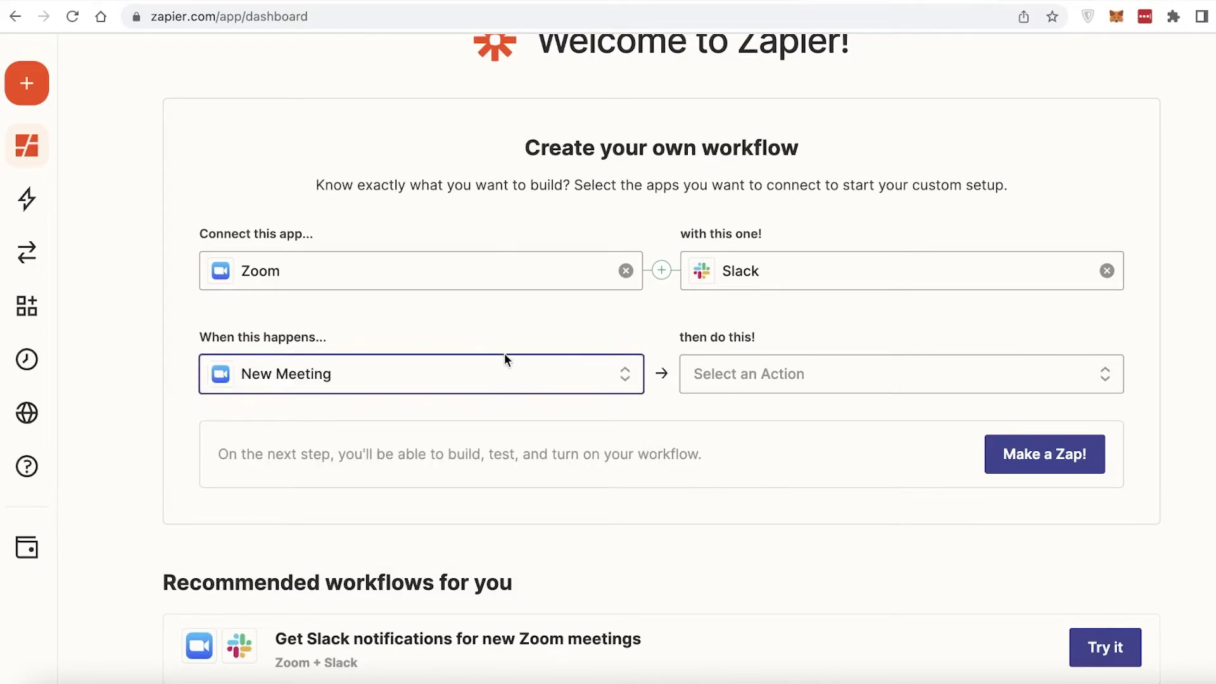
click(824, 374)
scroll(864, 427, down, 5)
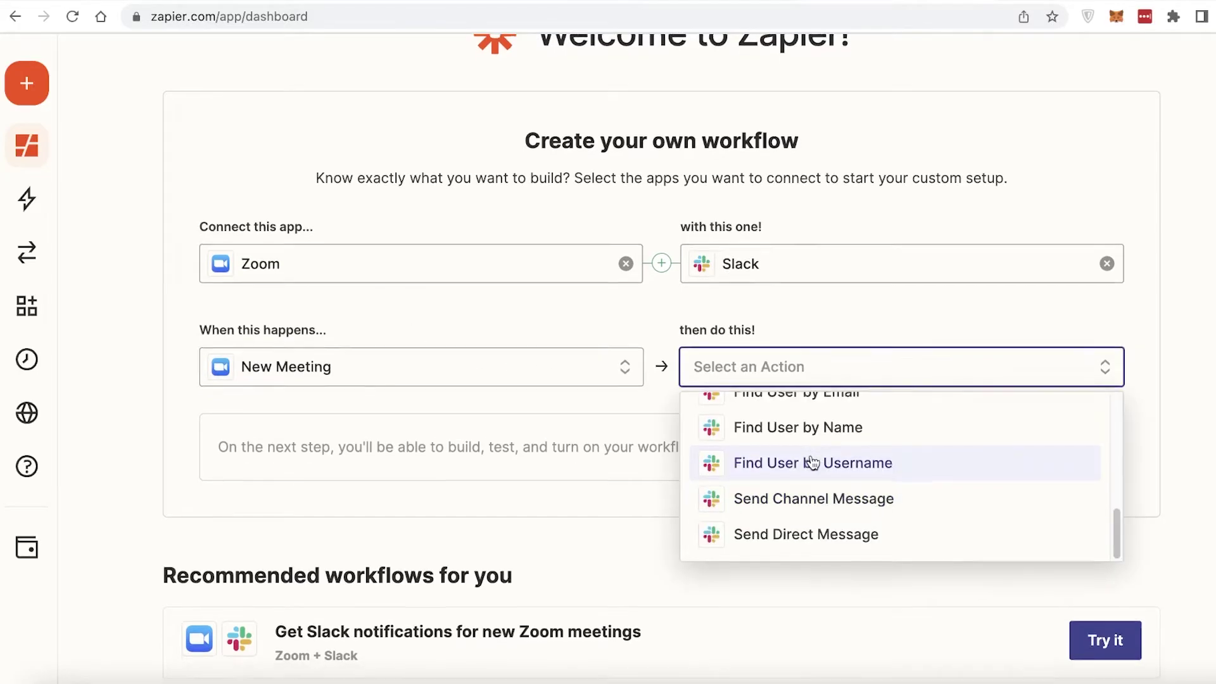
scroll(787, 386, down, 4)
scroll(791, 380, up, 3)
scroll(788, 496, up, 1)
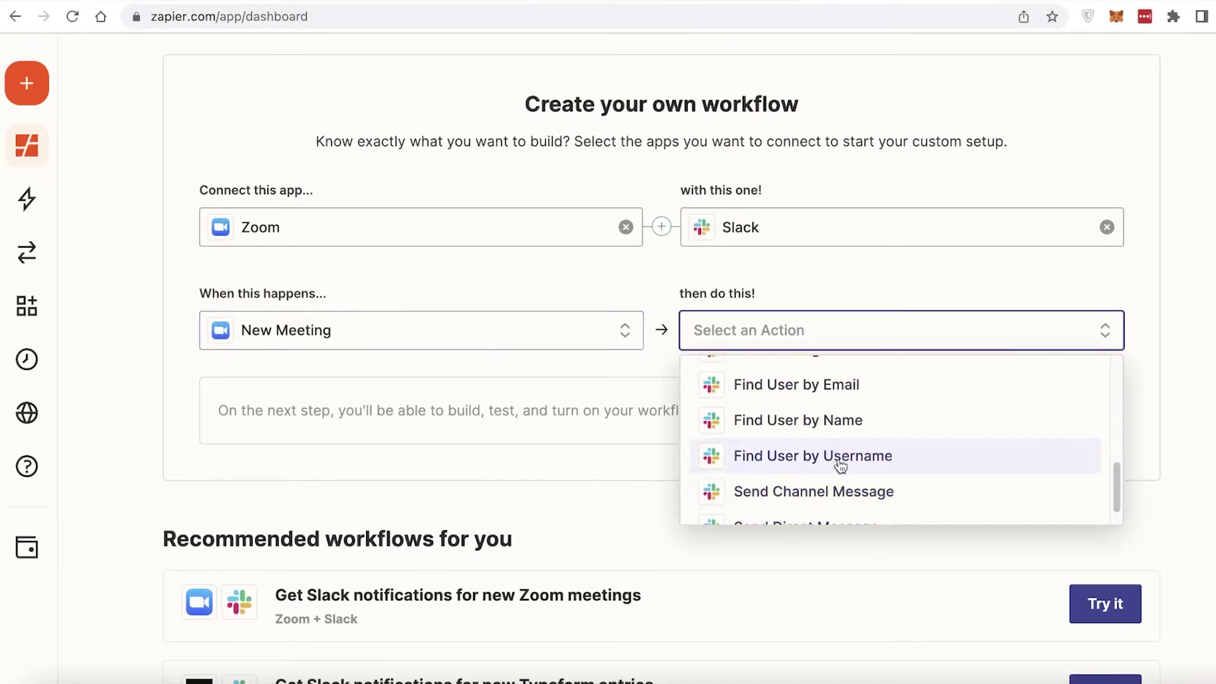
click(835, 501)
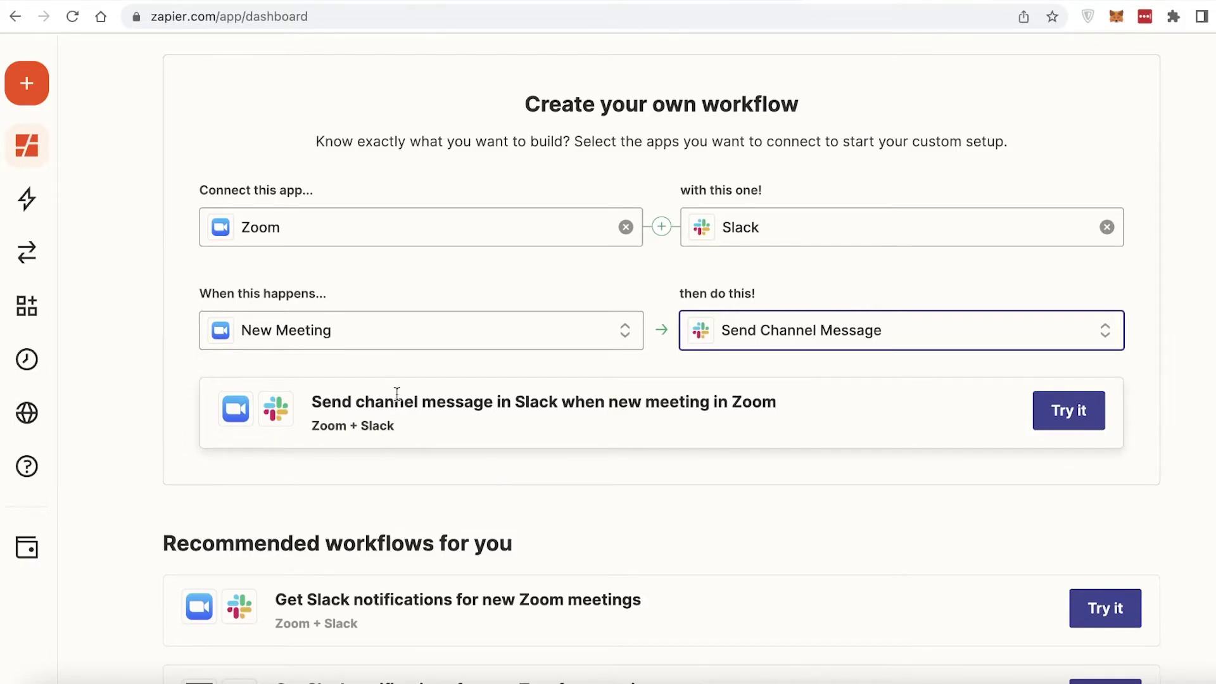
click(1061, 422)
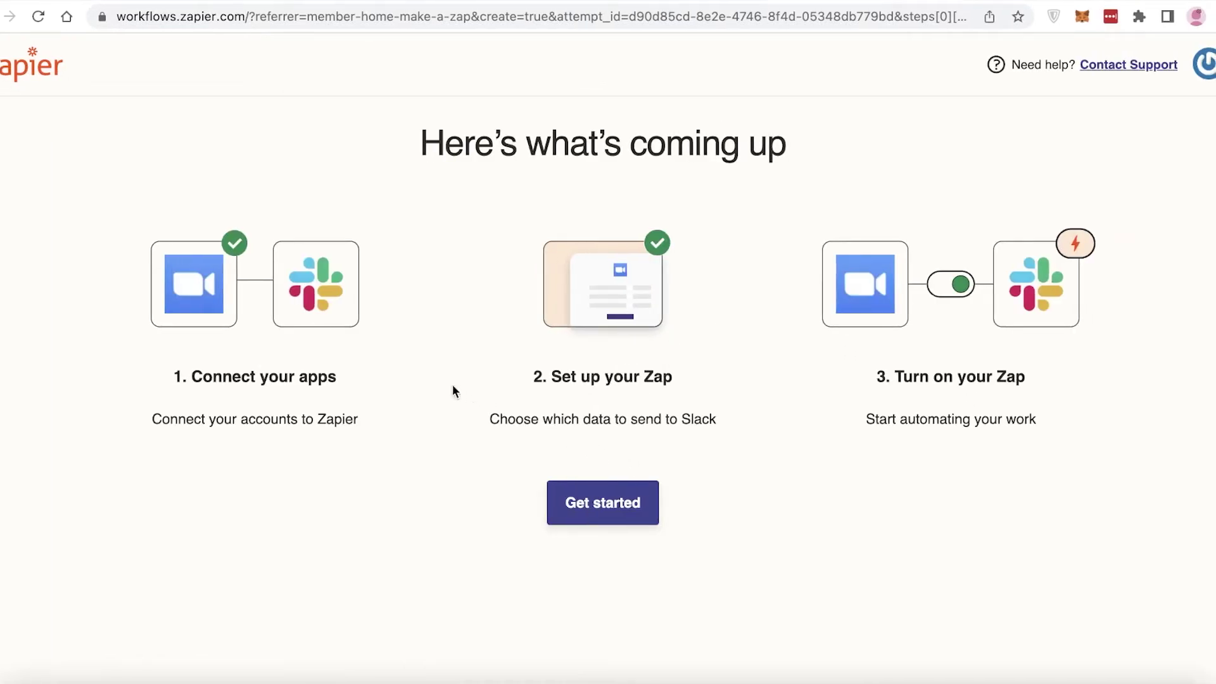
- Test the Zoom trigger on the connected account with Meeting, then Webinar, finding no data
click(573, 503)
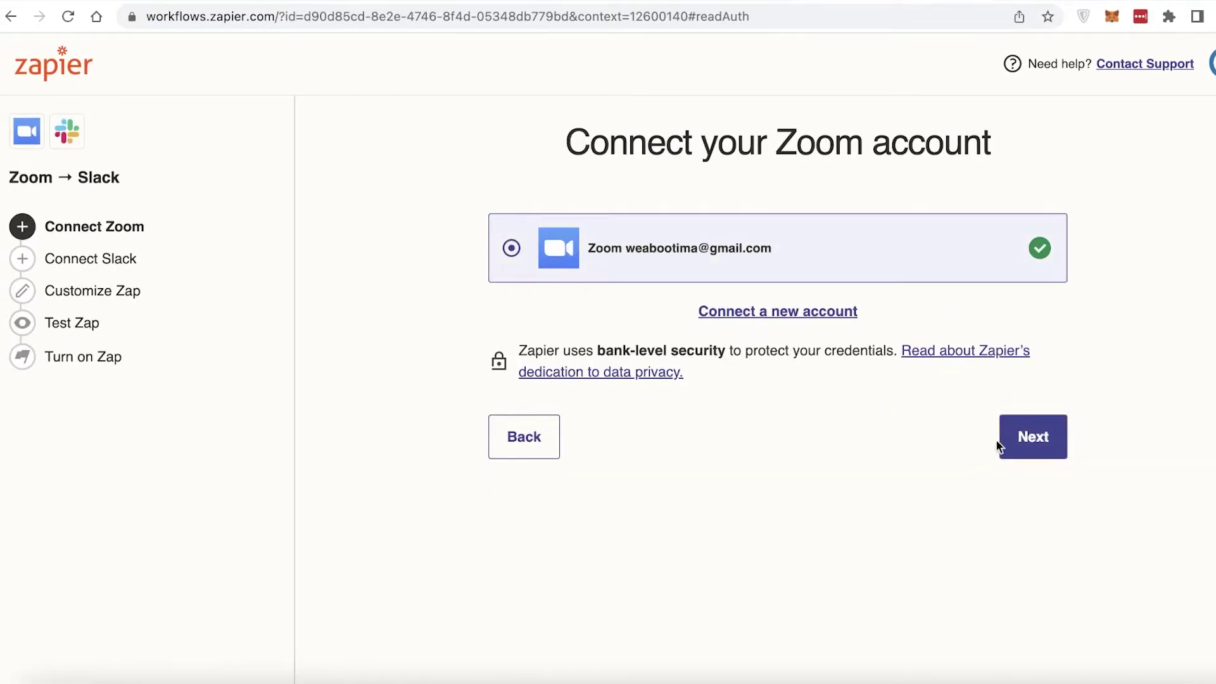
click(1013, 437)
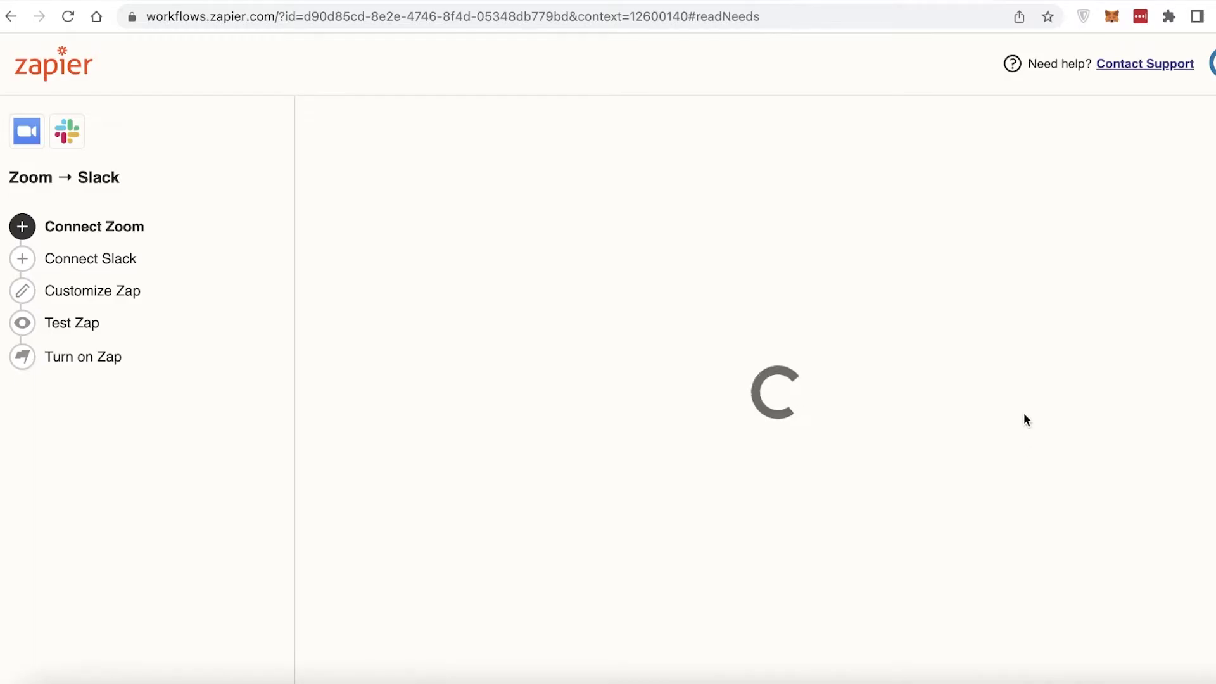
click(777, 254)
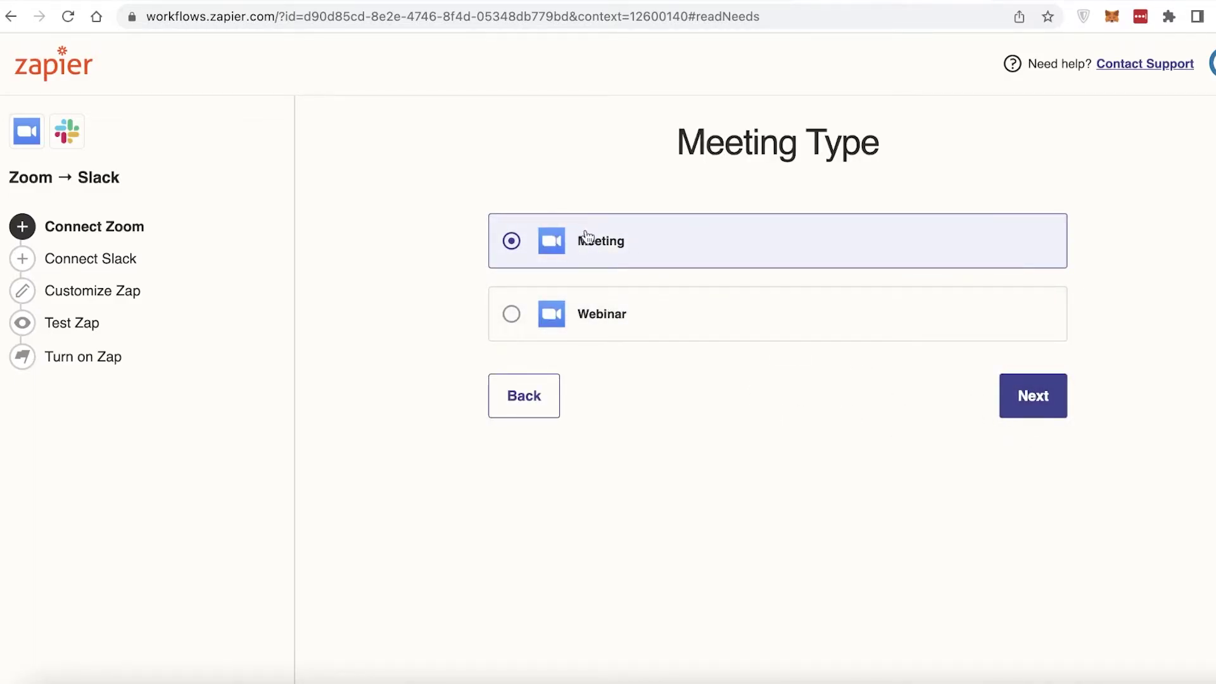
click(1024, 398)
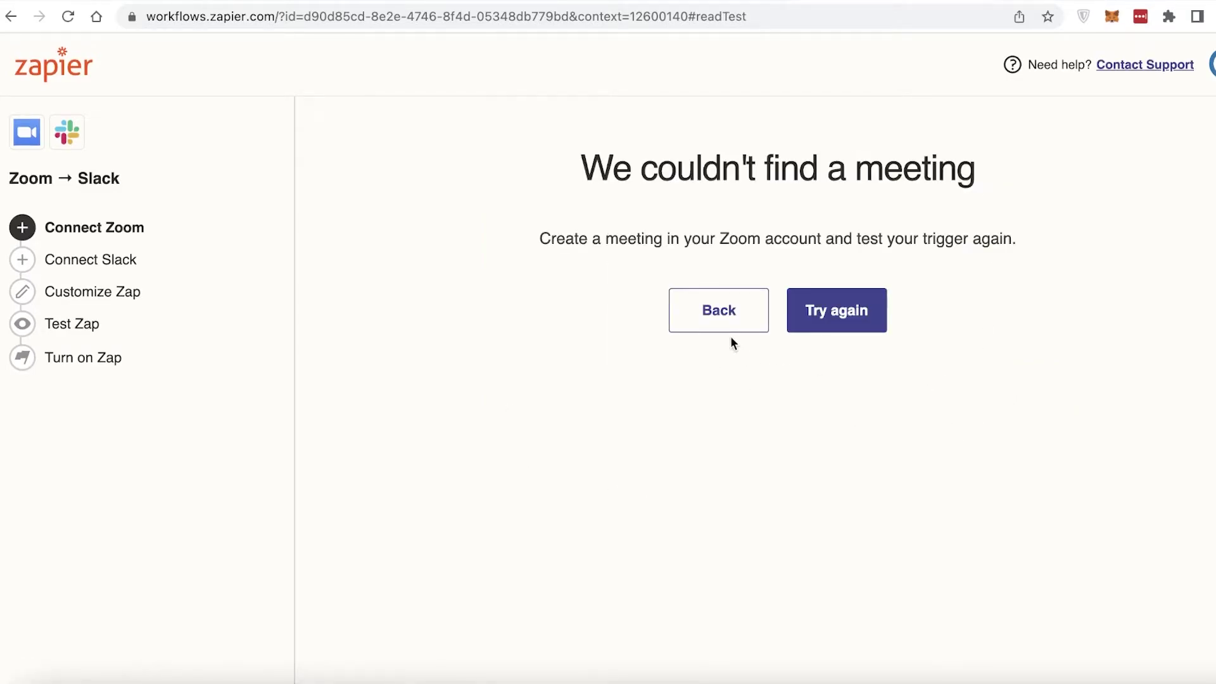
click(837, 314)
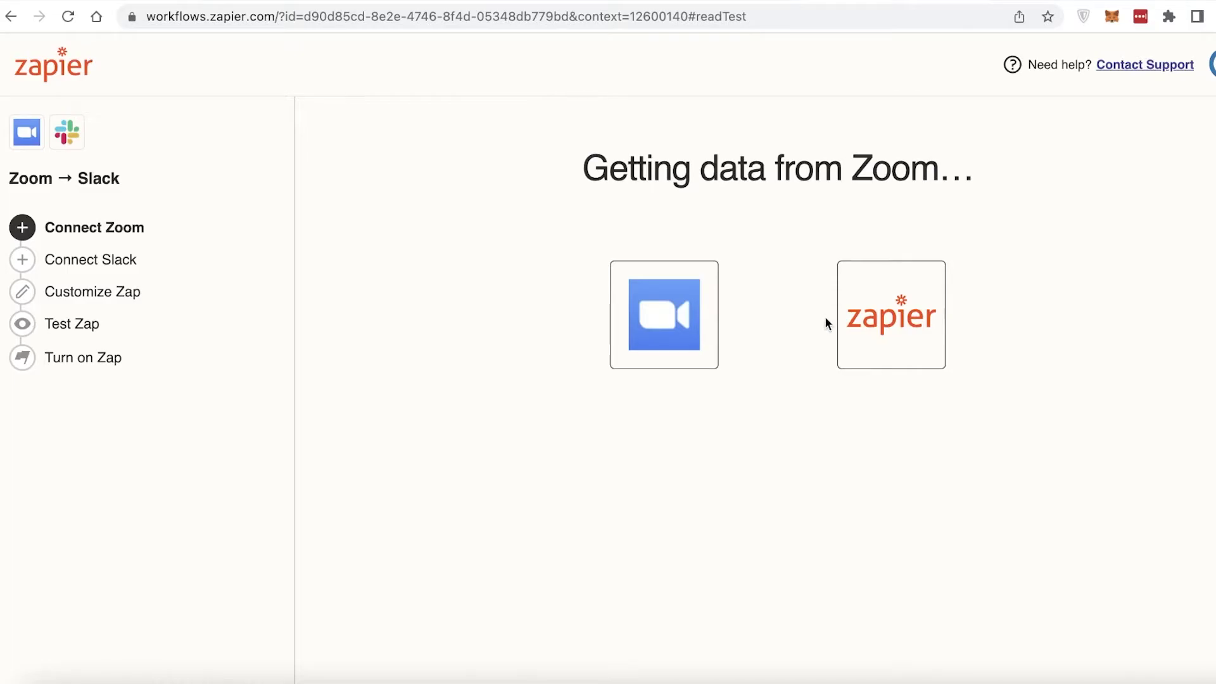
click(745, 322)
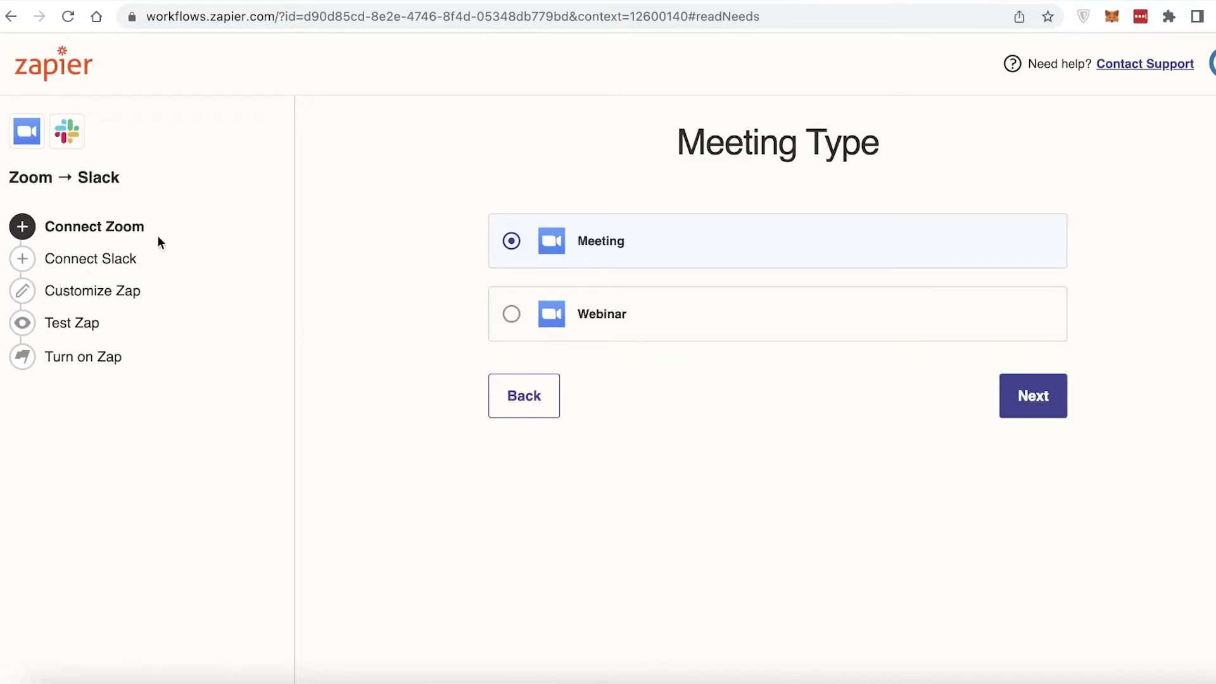
click(713, 305)
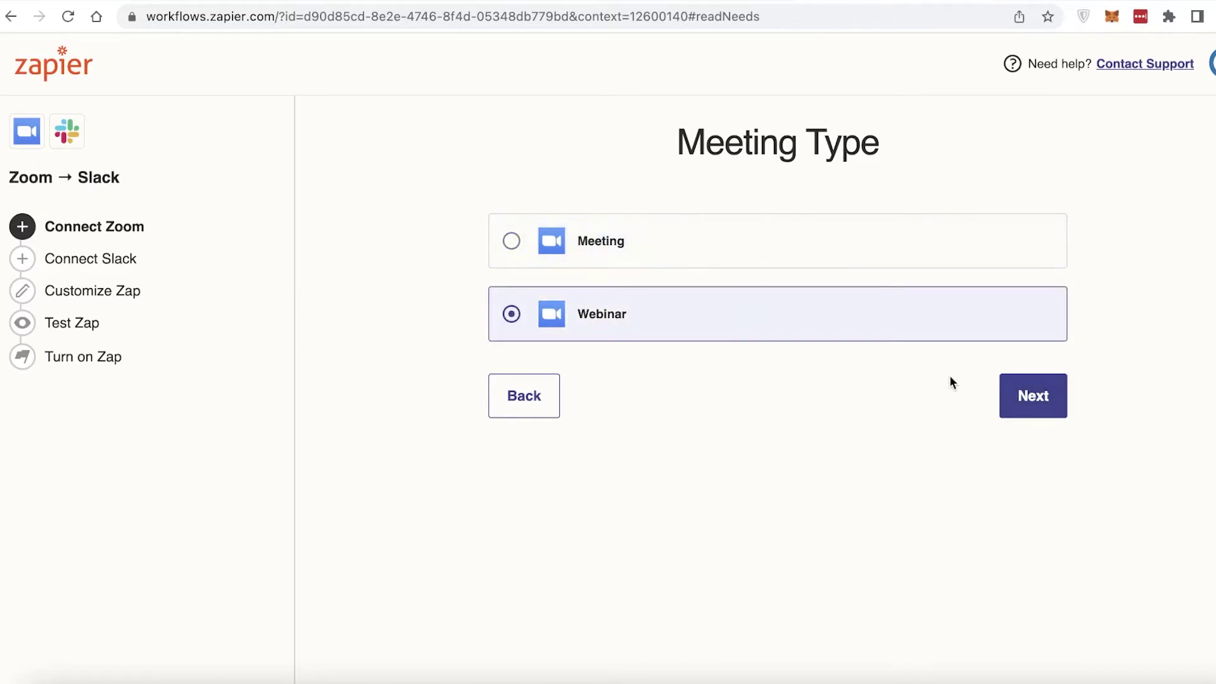
click(1011, 404)
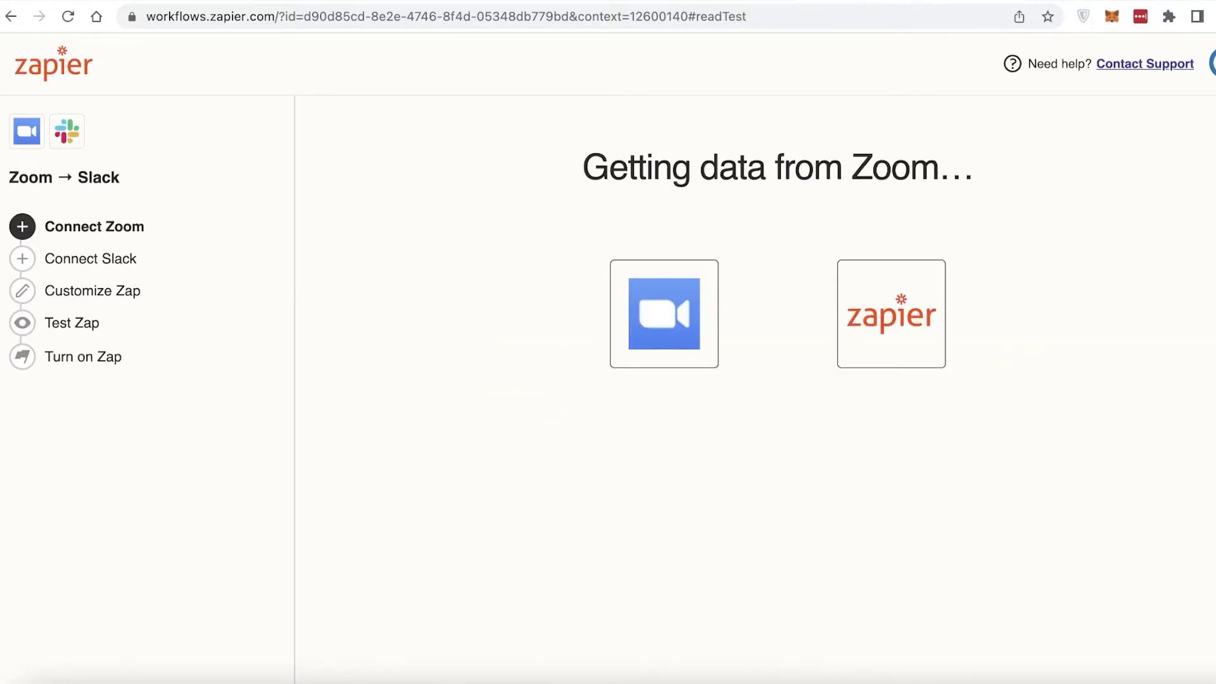
- Check the Zapier dashboard, then open the random channel in the Fashion Brand Slack workspace
click(24, 63)
click(812, 2)
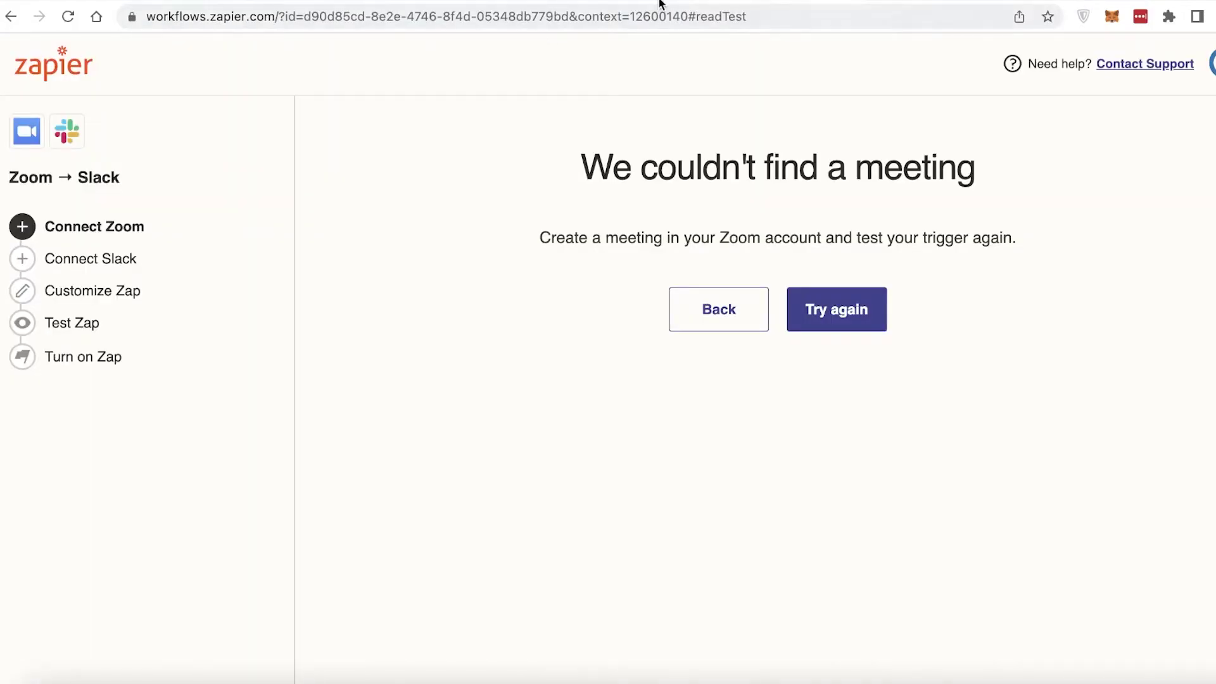
click(890, 2)
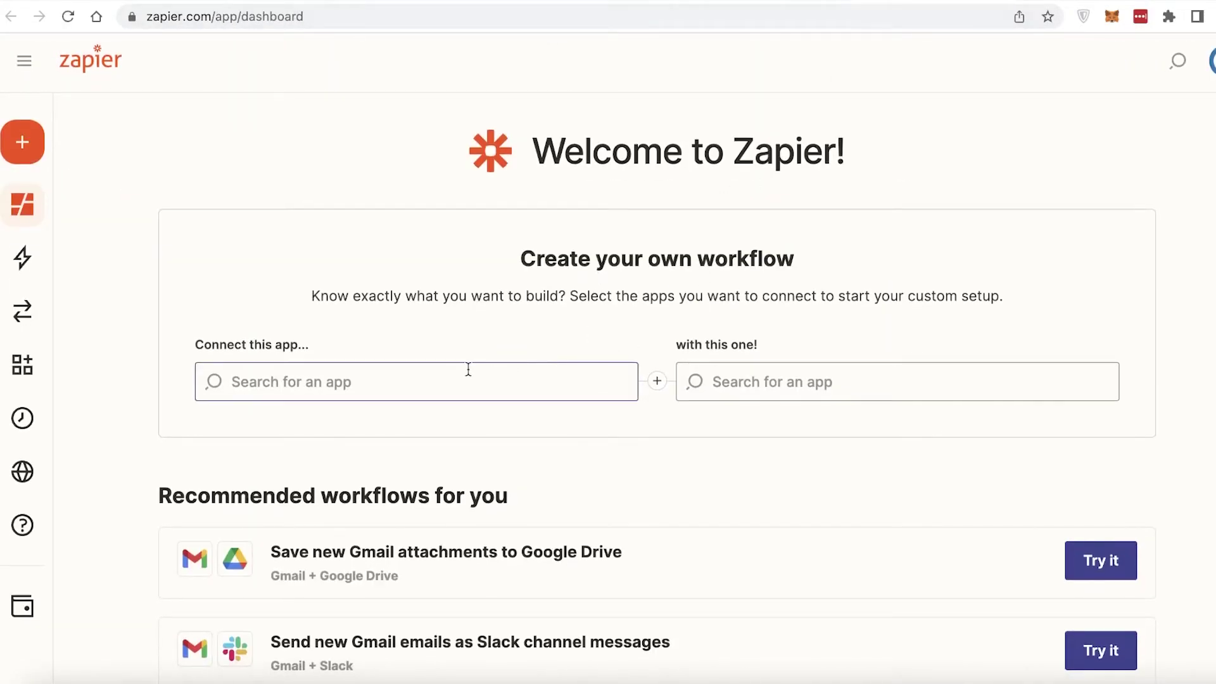
click(612, 1)
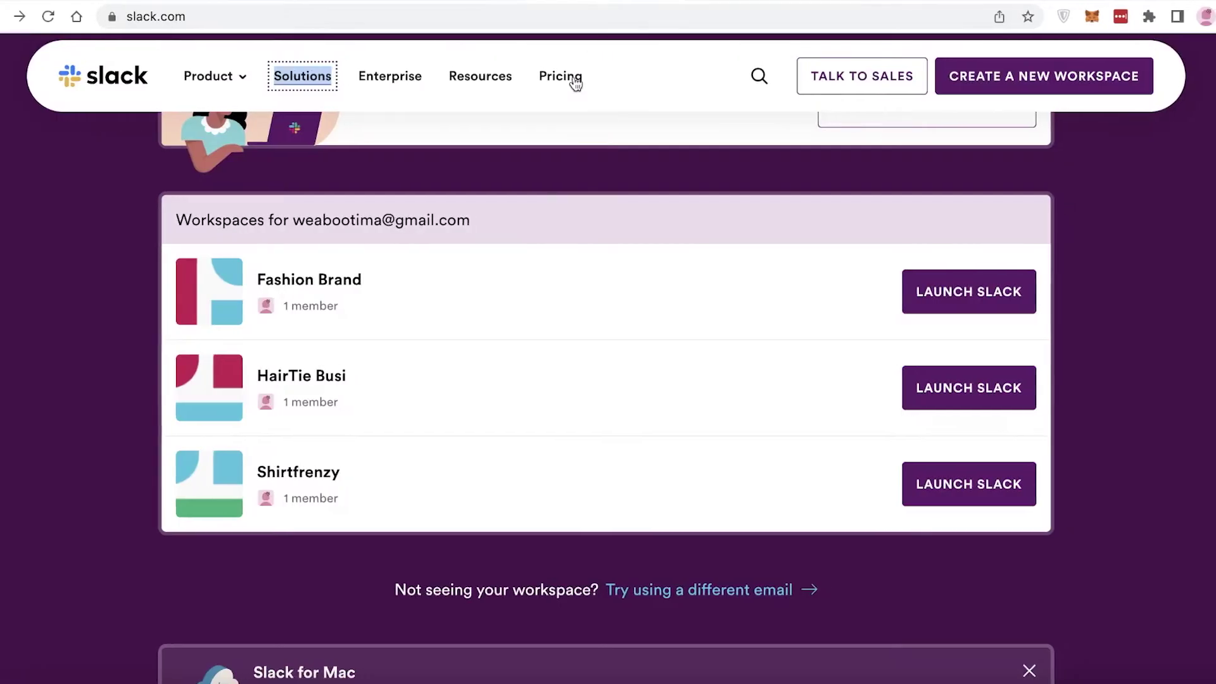
click(930, 292)
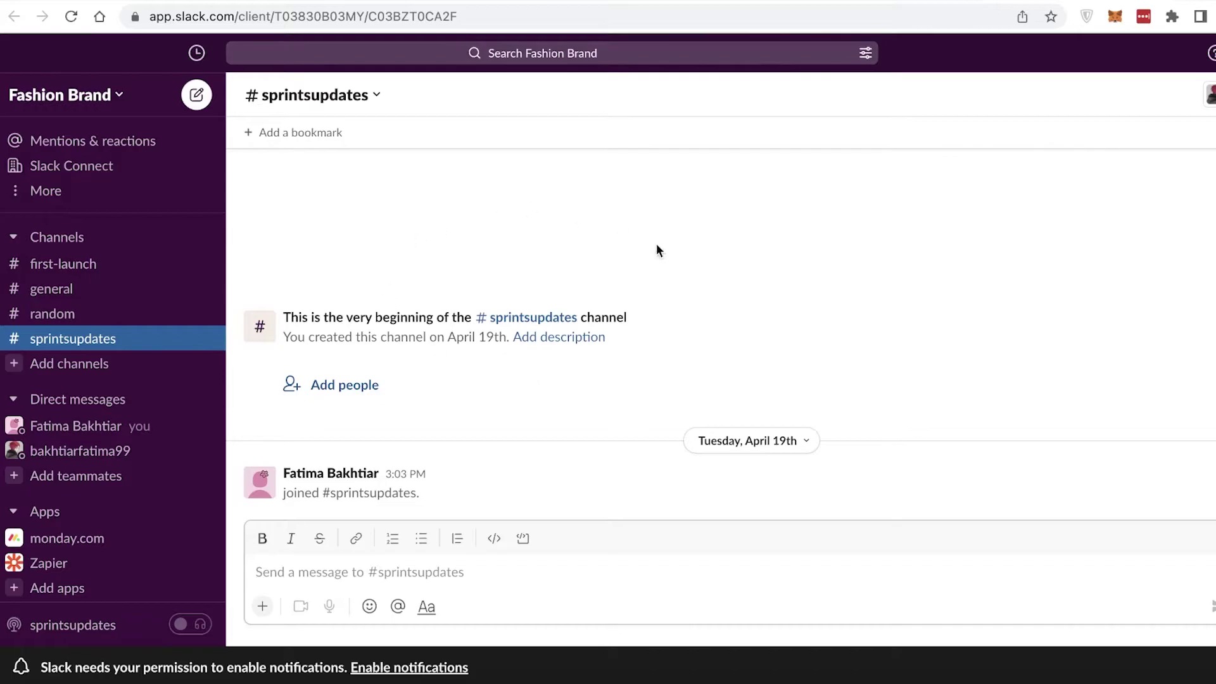
click(54, 314)
- On the Zapier dashboard, pick Slack as the first app and Zoom as the second
click(909, 2)
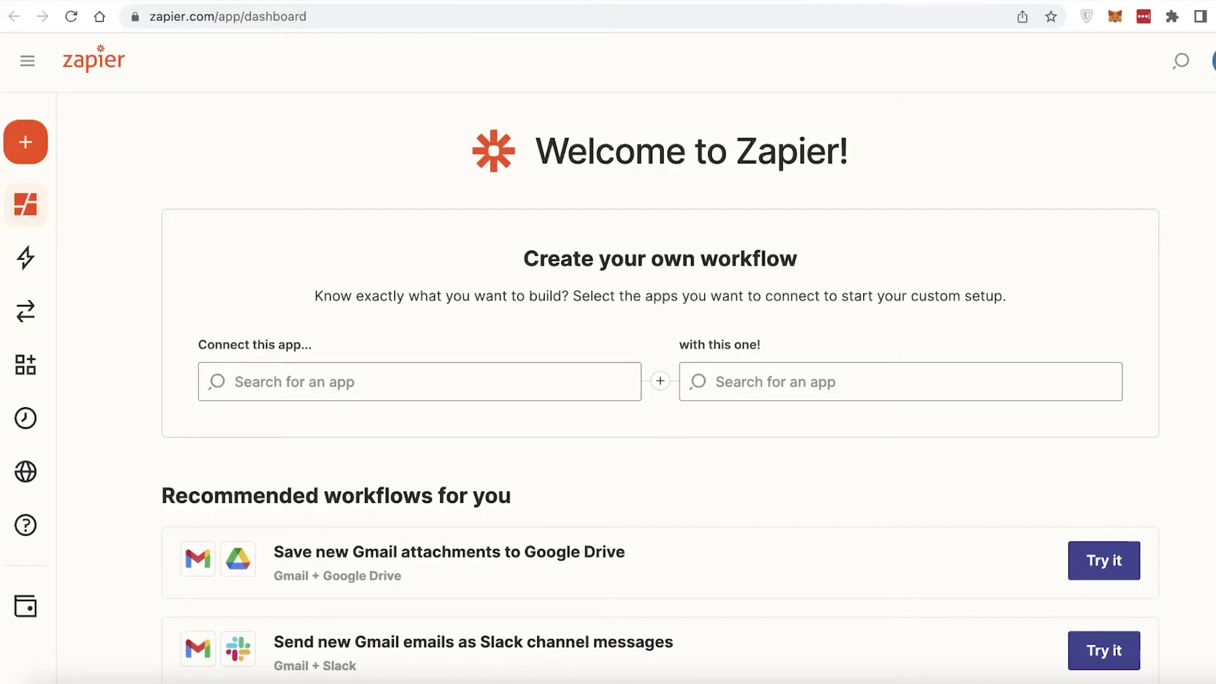
click(277, 380)
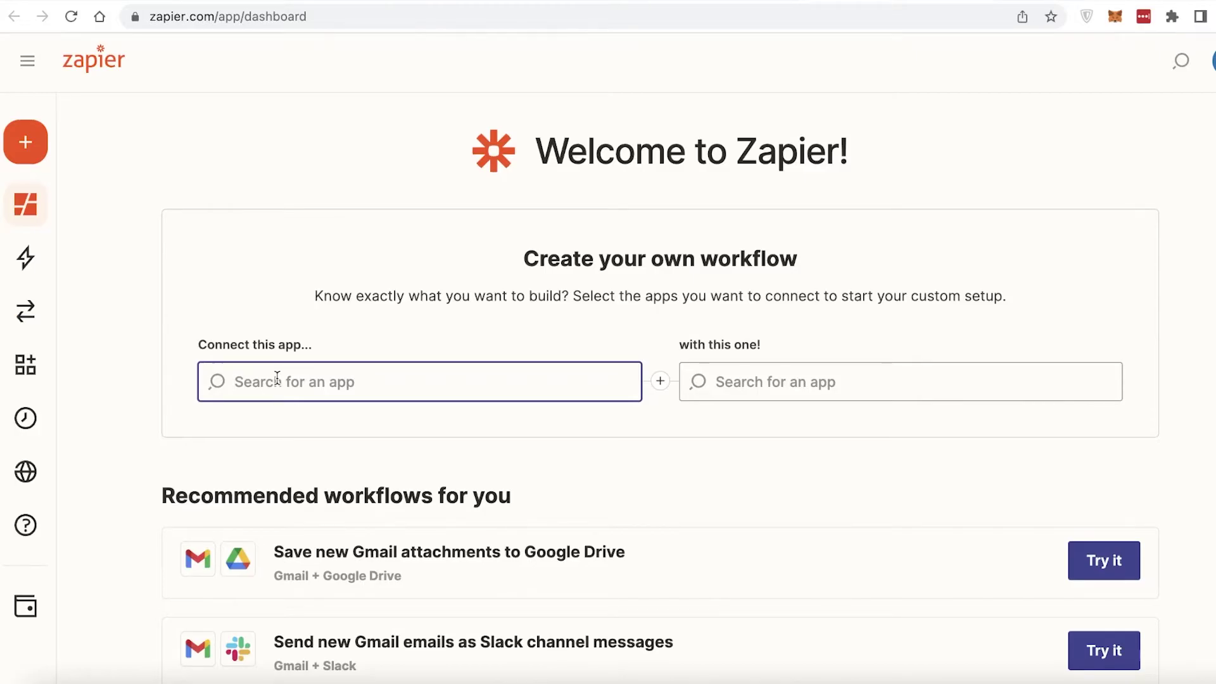
text(slack)
key(Return)
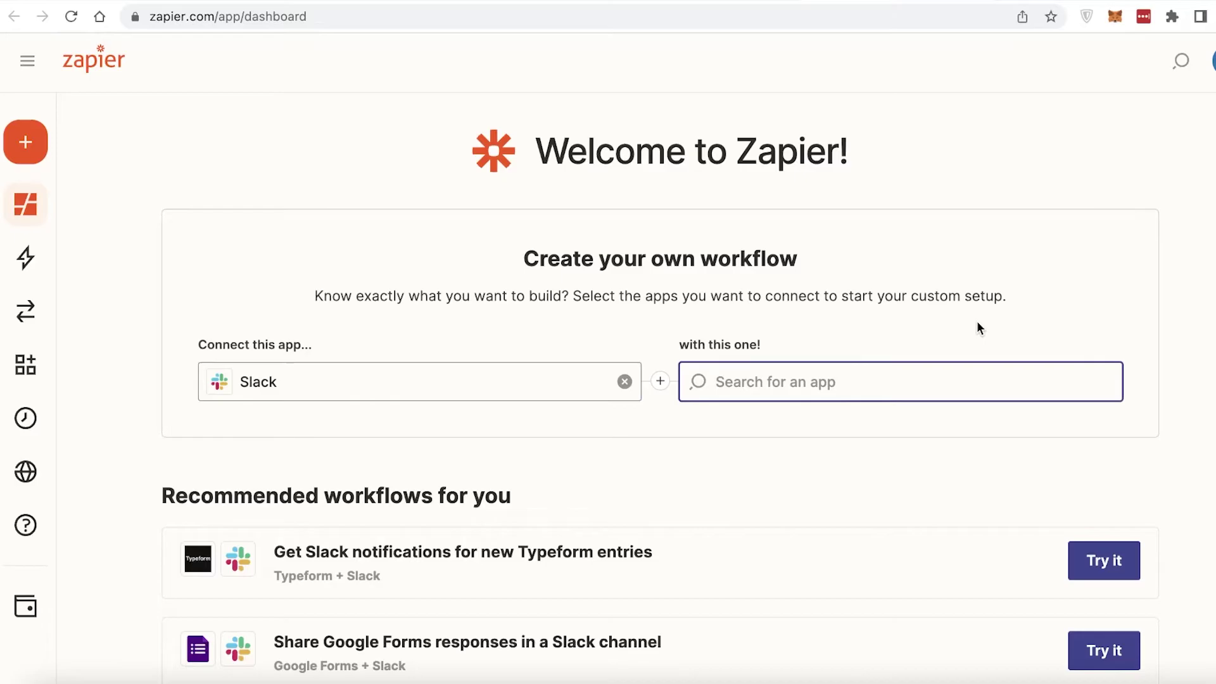
text(zoom)
key(Return)
click(340, 481)
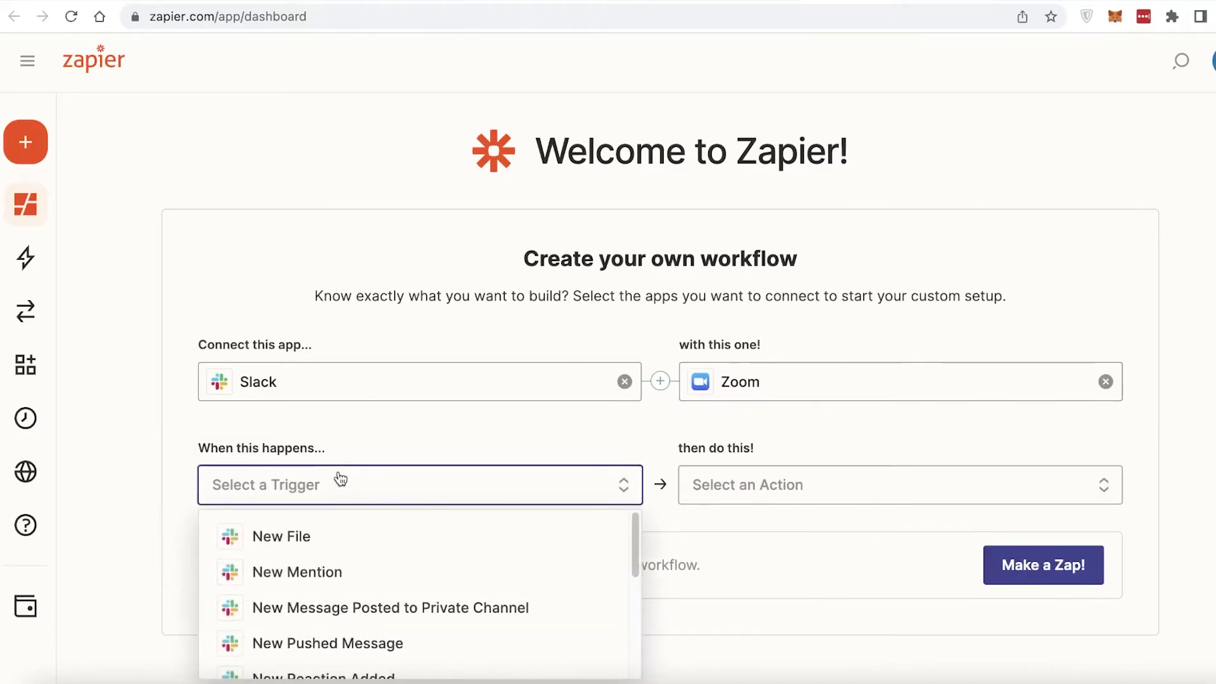
- Pair Slack's New Channel trigger with Zoom's Create Meeting action and make the Zap
scroll(368, 456, down, 5)
scroll(387, 393, up, 1)
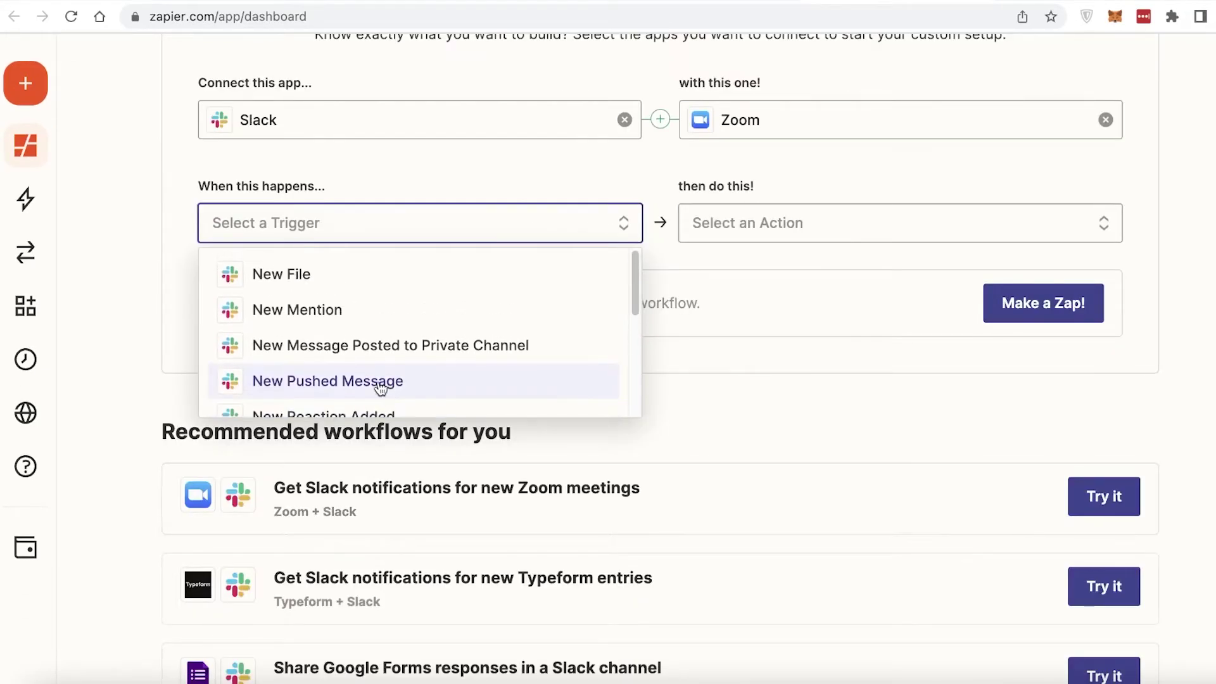
scroll(390, 373, down, 3)
scroll(399, 342, down, 2)
scroll(424, 310, down, 3)
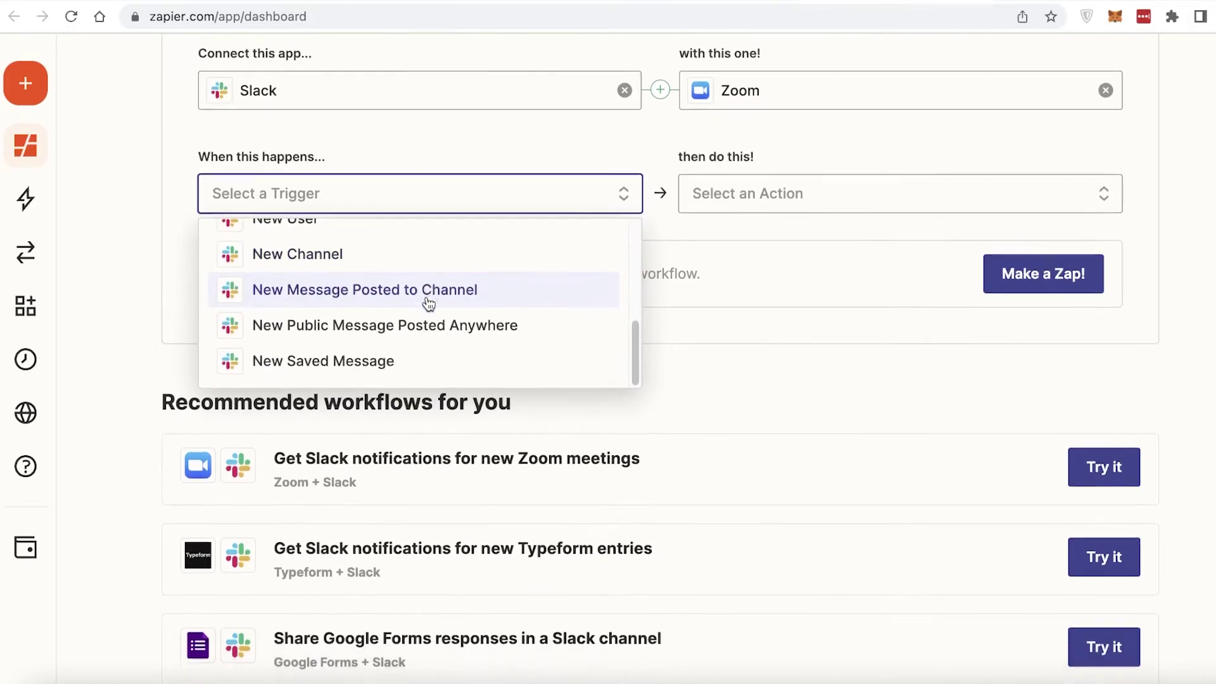
scroll(423, 315, up, 3)
click(397, 342)
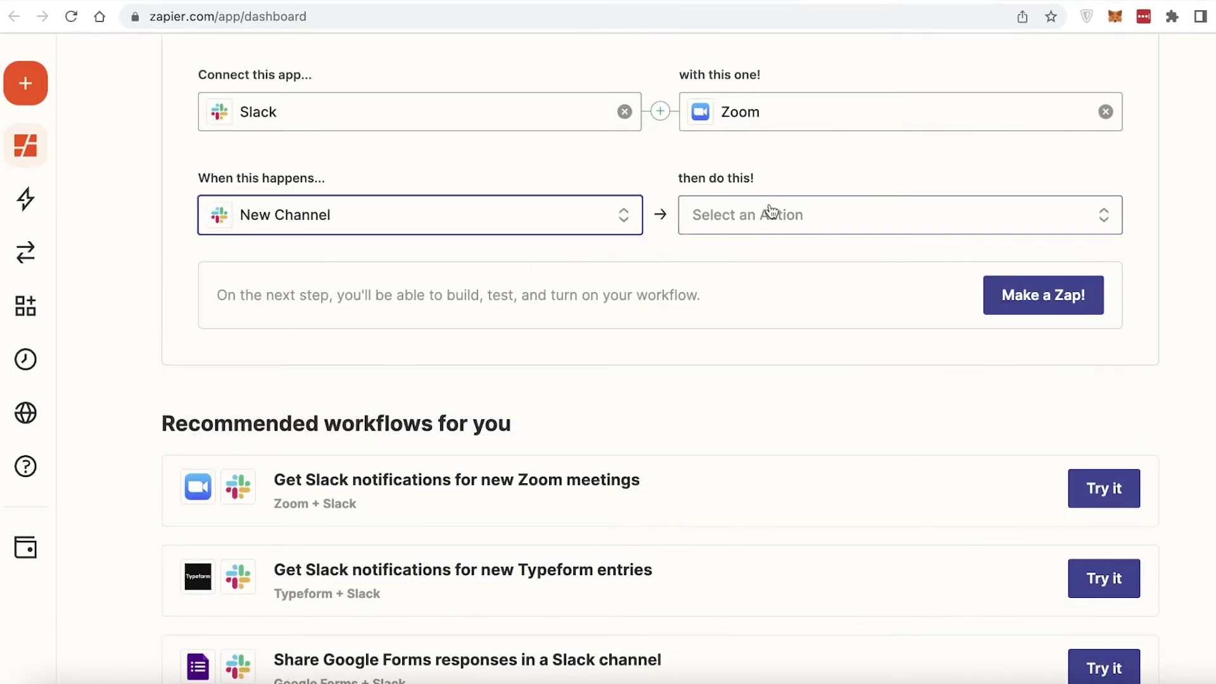
click(774, 214)
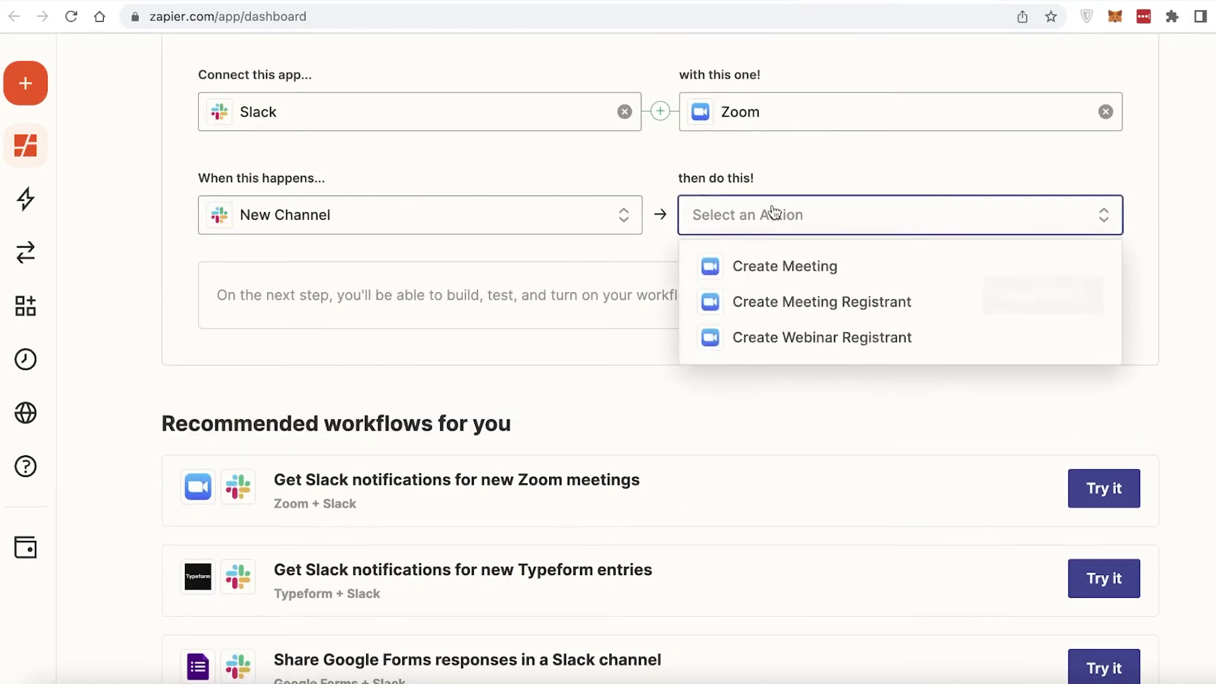
click(777, 275)
click(1067, 295)
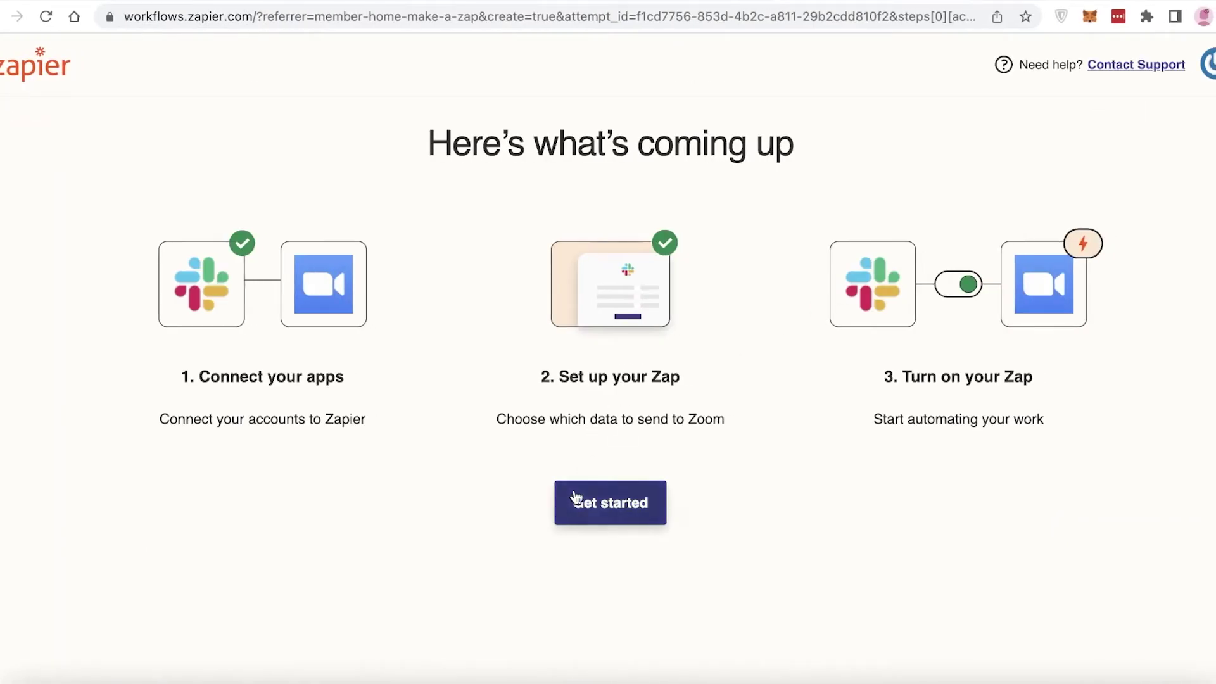
- Confirm the connected Slack and Zoom accounts and choose Meeting as the meeting type
click(570, 503)
click(743, 260)
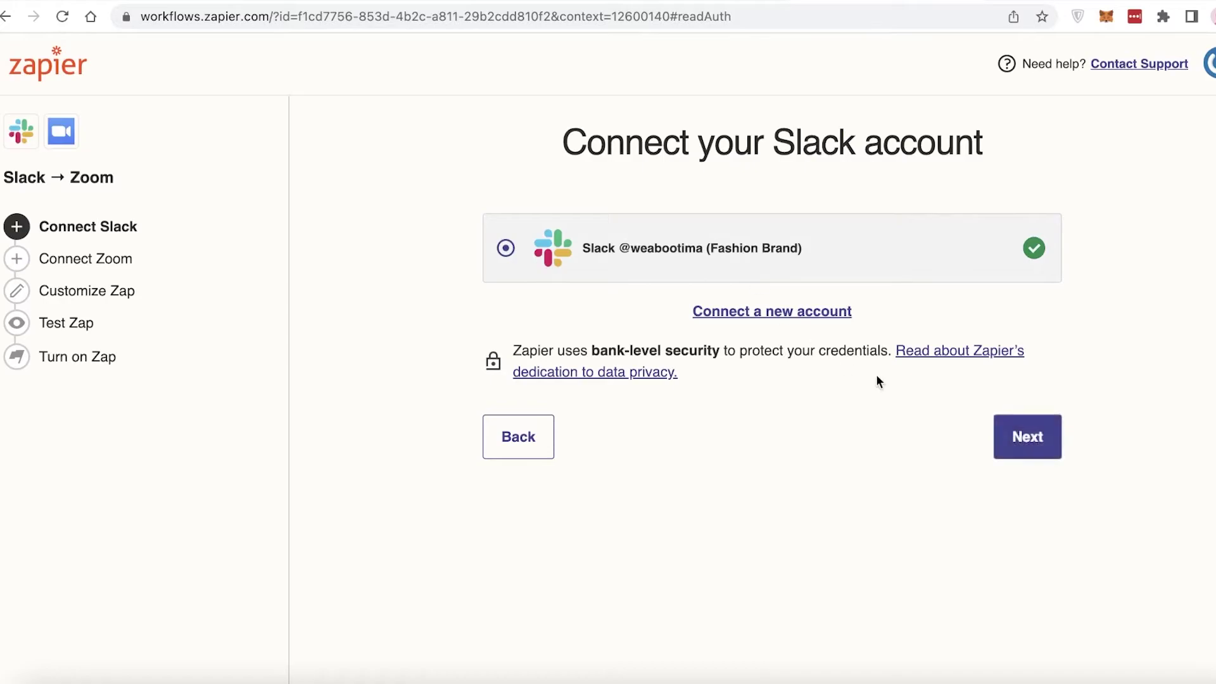
click(1035, 450)
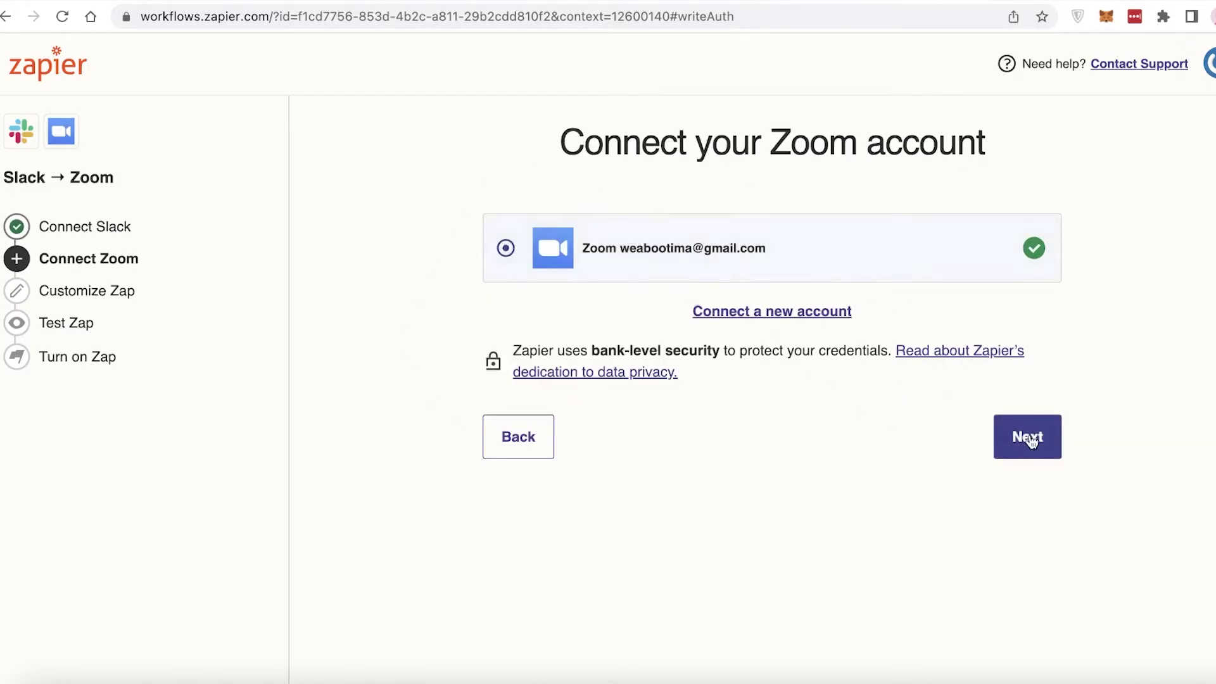
click(1029, 438)
click(779, 239)
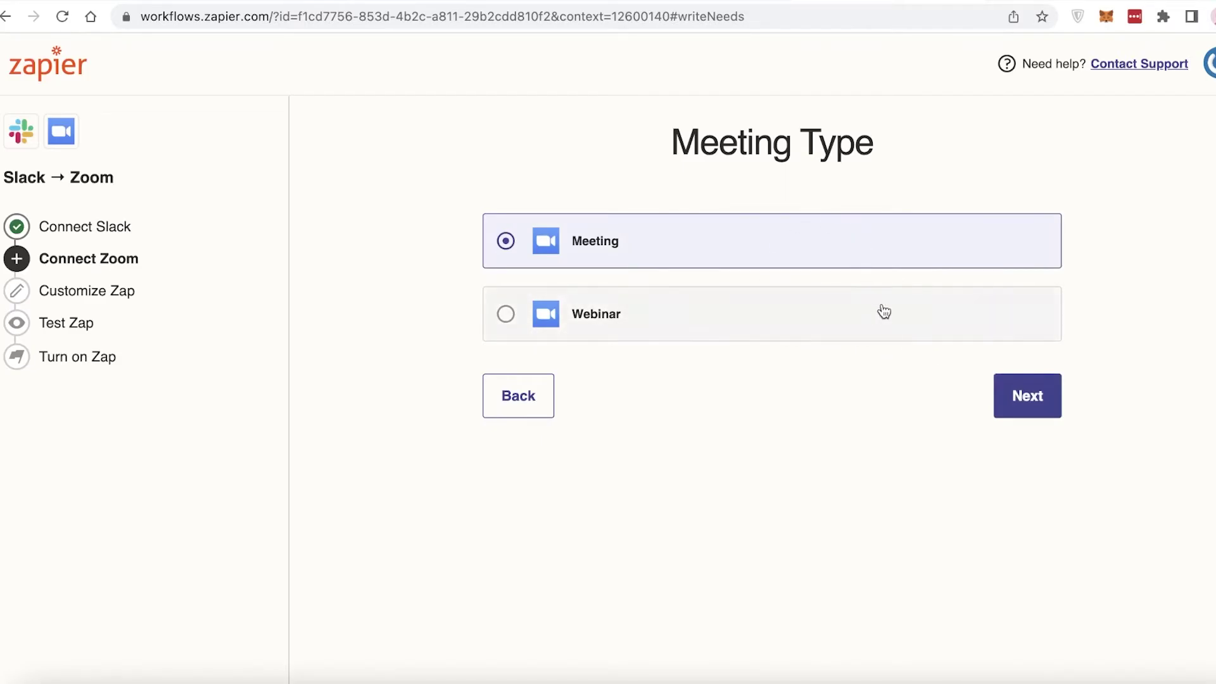
click(1009, 407)
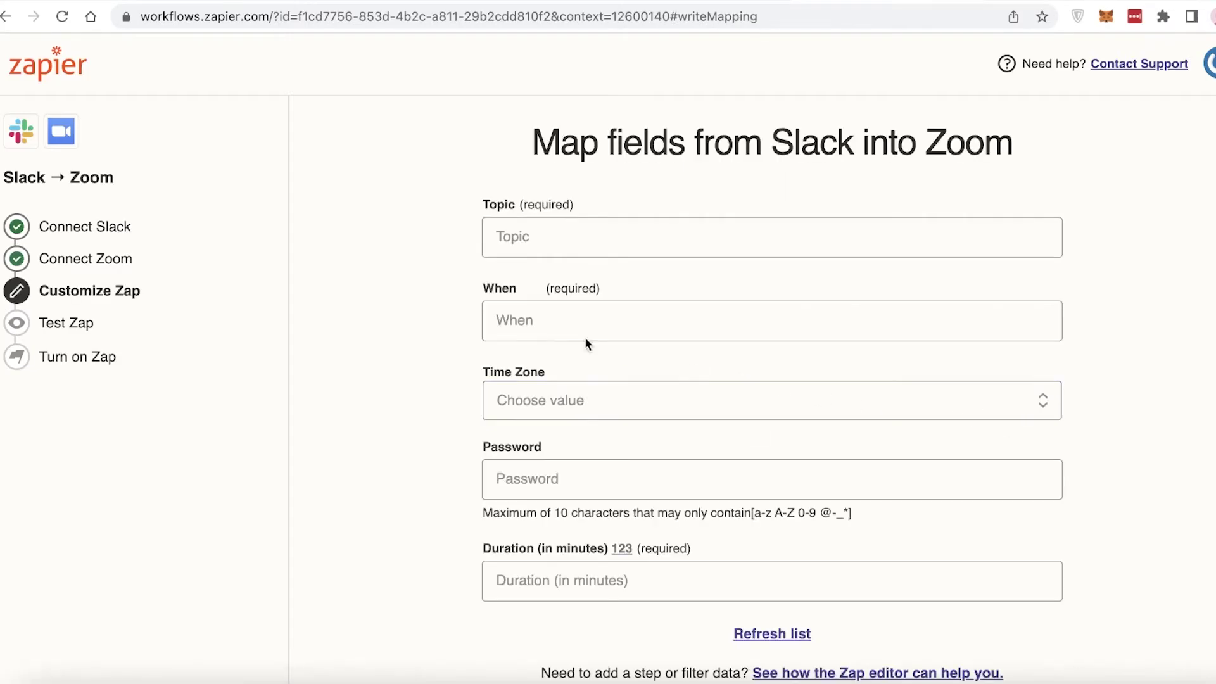
- Map the Slack channel Name into Topic and enter june in the When field
click(571, 232)
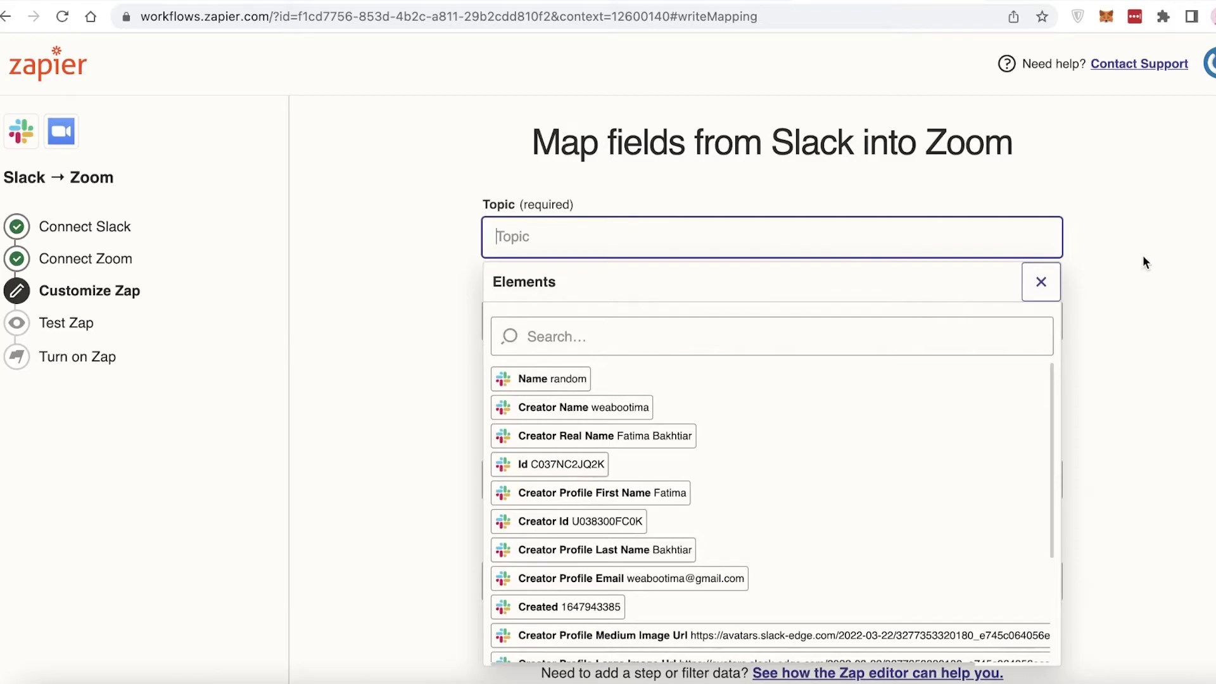
click(574, 380)
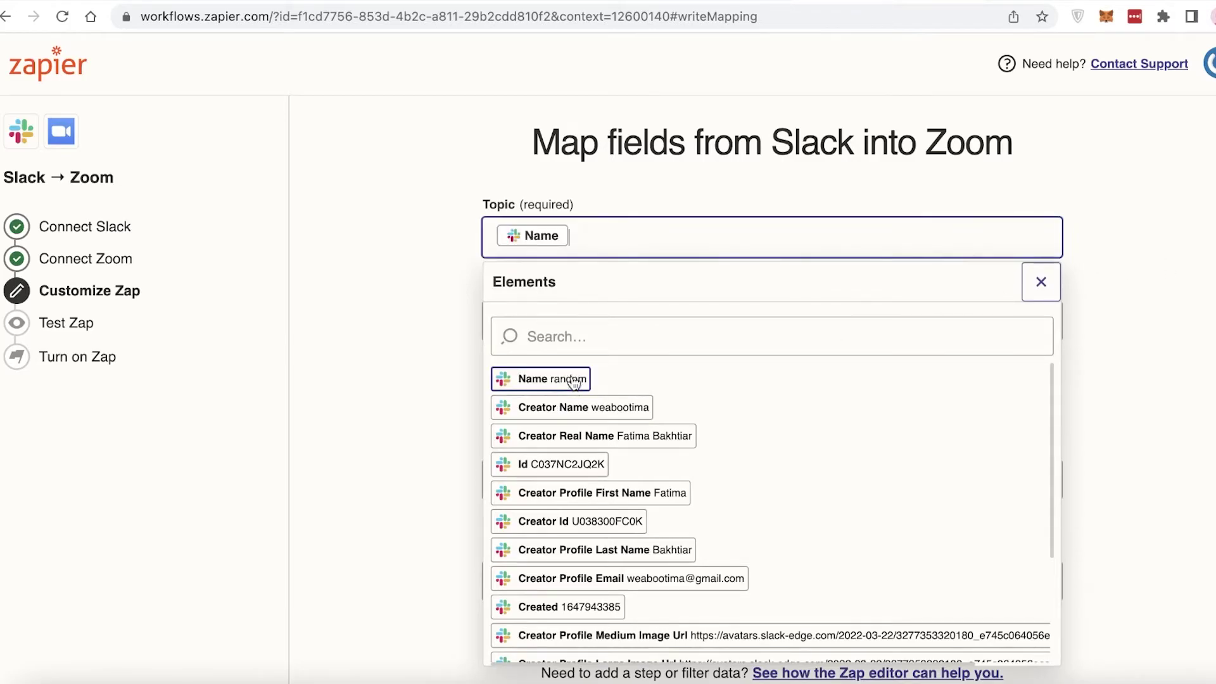
click(1183, 177)
click(818, 317)
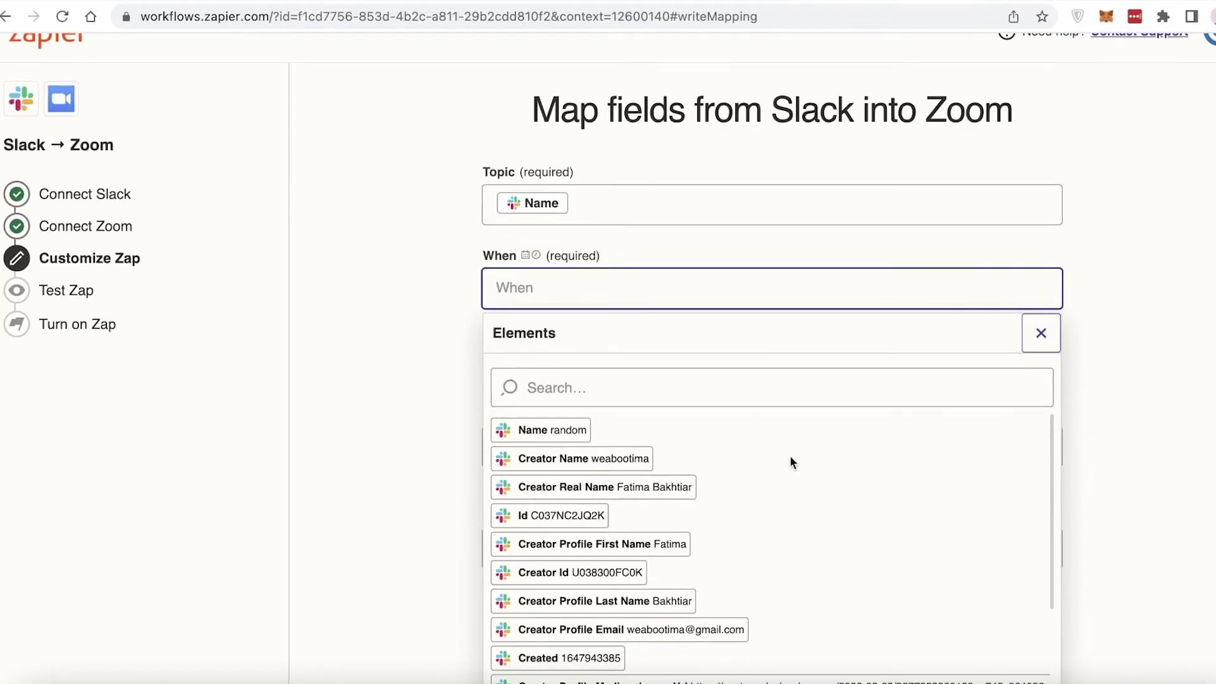
scroll(790, 455, down, 3)
scroll(564, 303, down, 2)
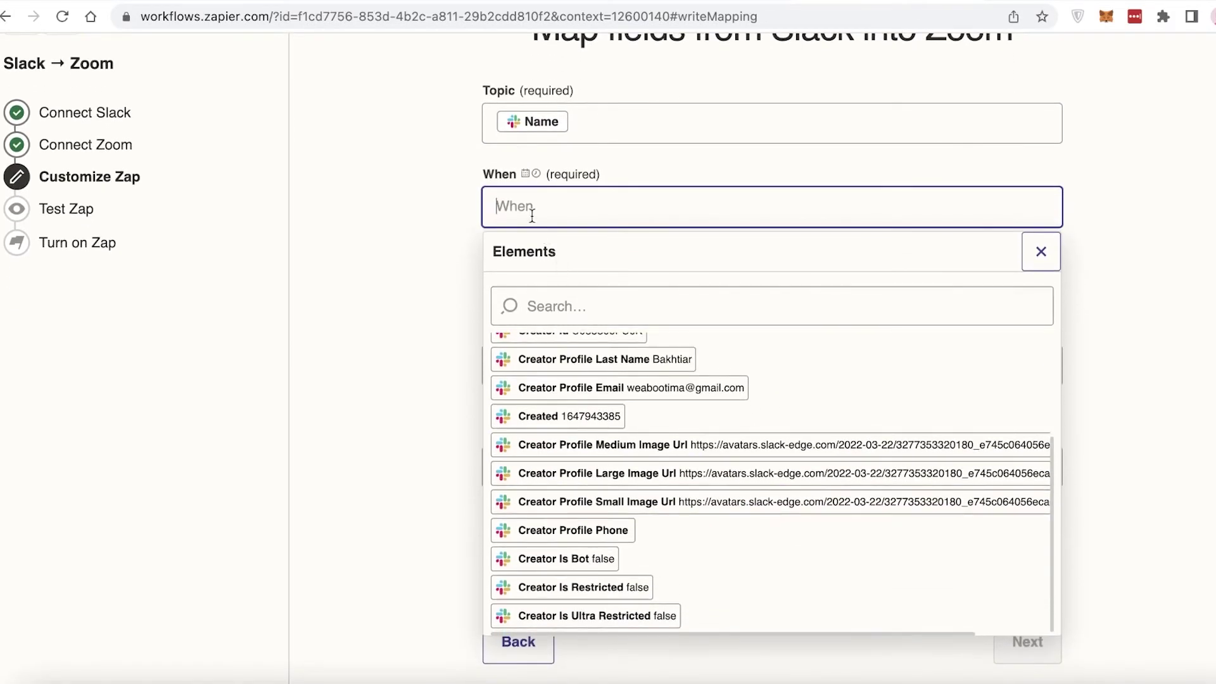
click(532, 175)
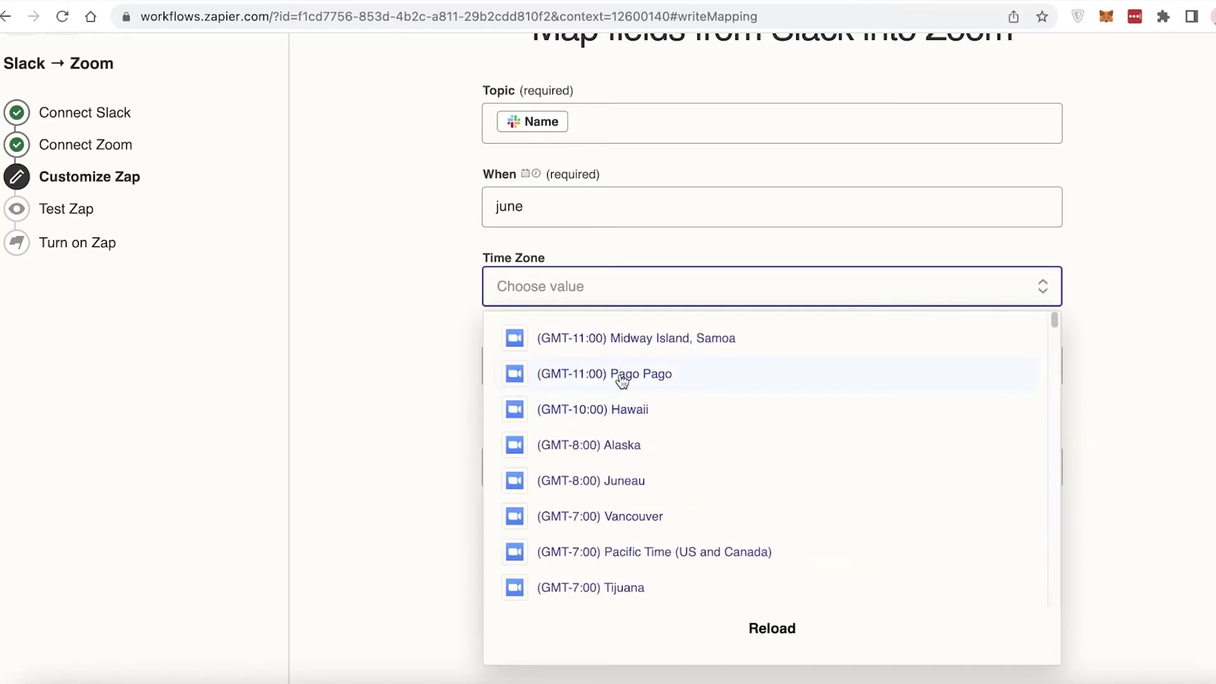
- Set time zone to (GMT-11:00) Midway Island, Samoa and duration to 60 minutes
click(610, 342)
click(609, 358)
click(1137, 327)
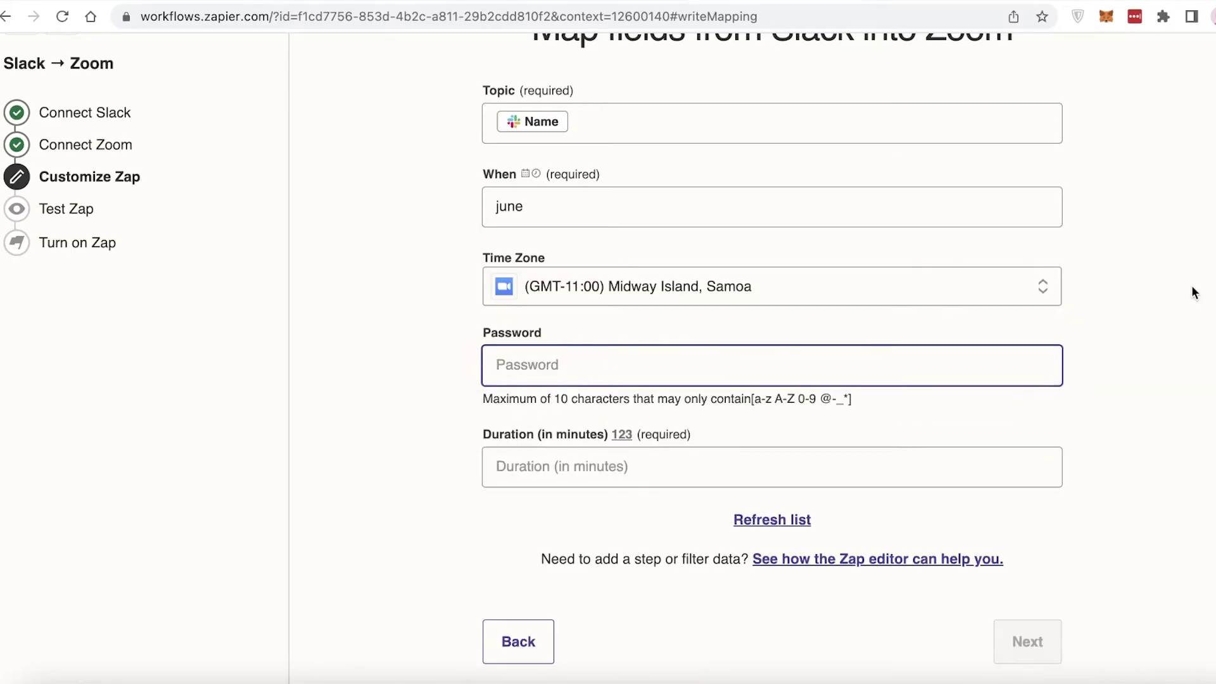
click(601, 451)
text(60)
click(1028, 646)
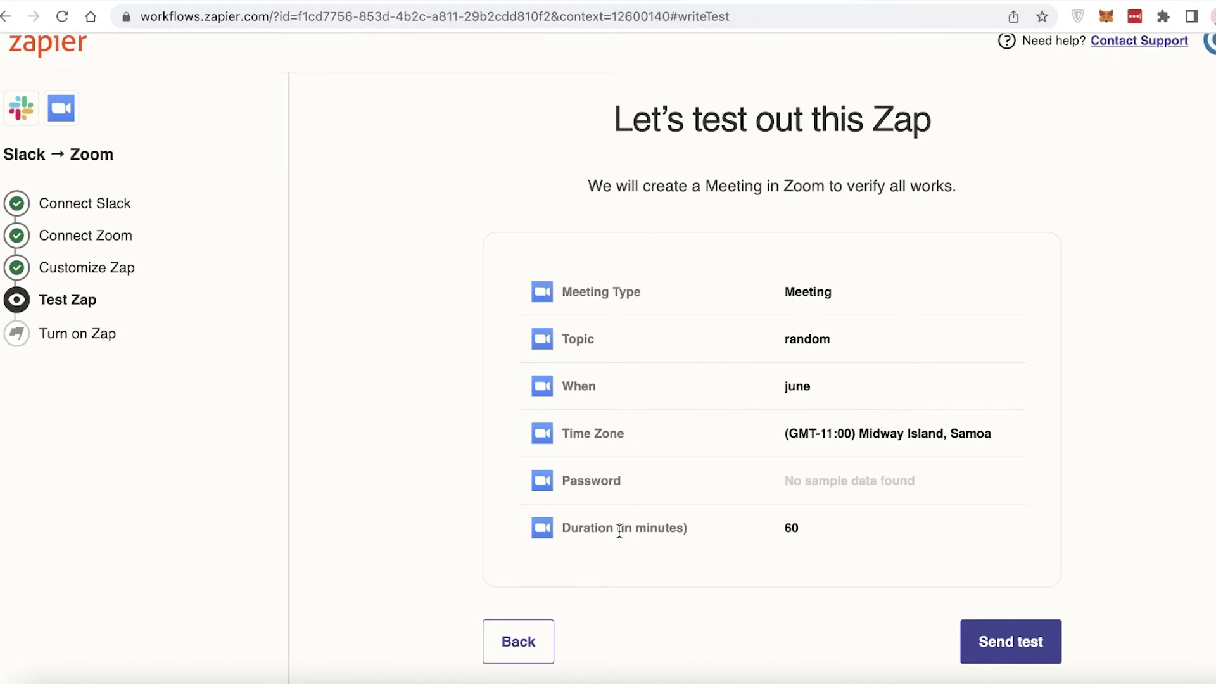
- Send a test meeting to Zoom and continue once 'Test Meeting sent!' appears
click(1013, 643)
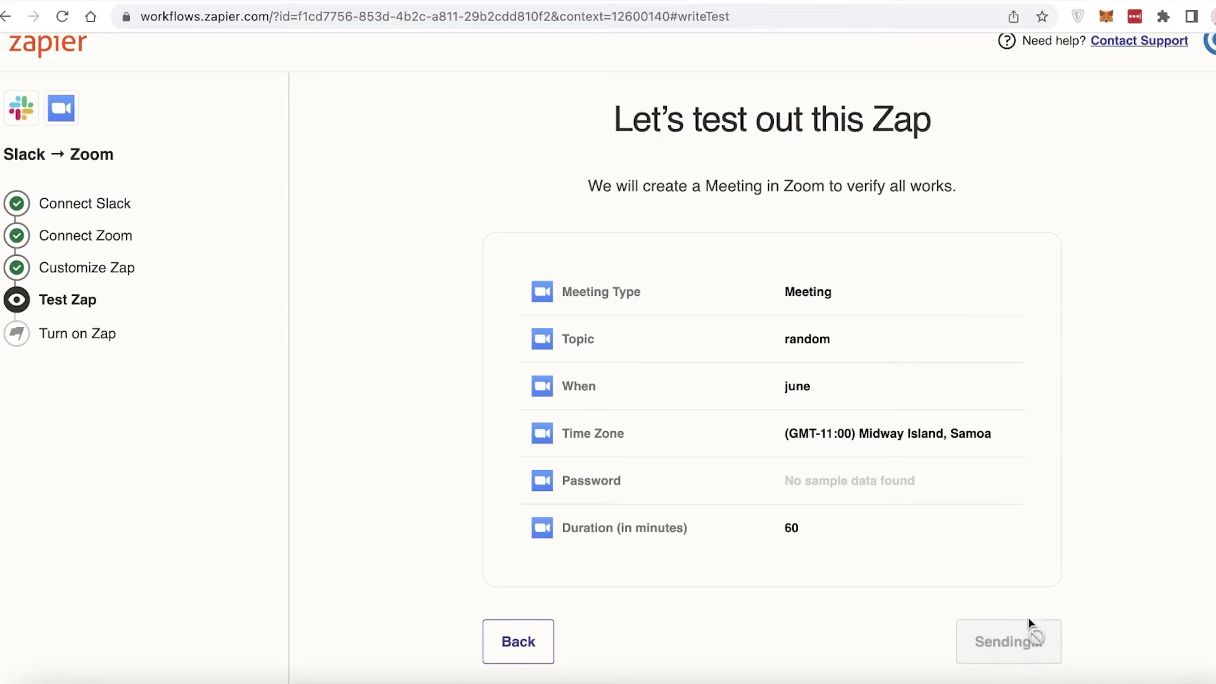
scroll(697, 444, down, 2)
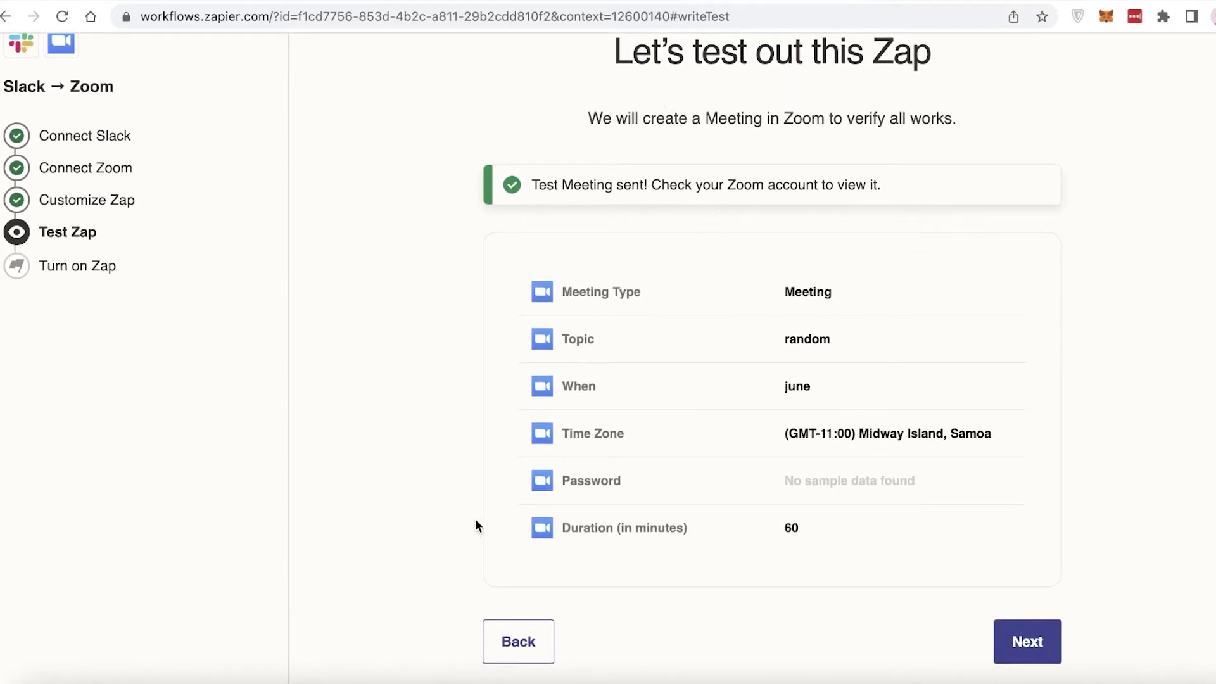
scroll(546, 356, up, 2)
scroll(634, 348, down, 2)
click(1045, 634)
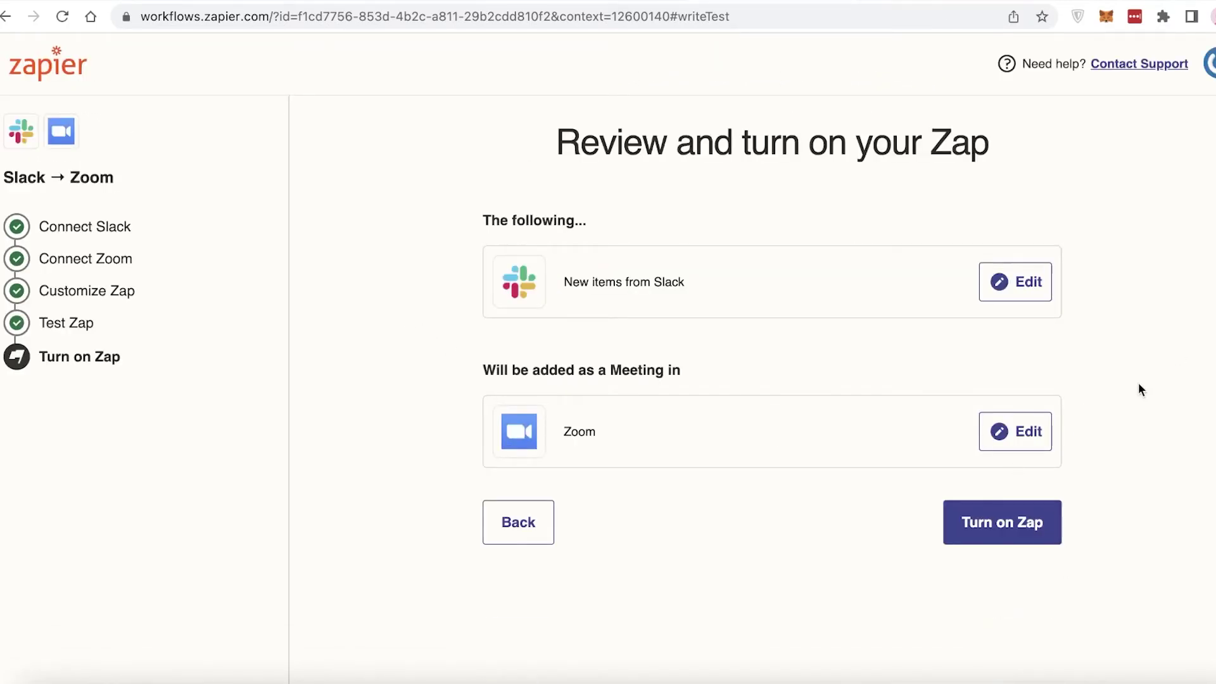
- Turn on the Slack-to-Zoom Zap and check the 'Your Zap is on!' confirmation
click(994, 519)
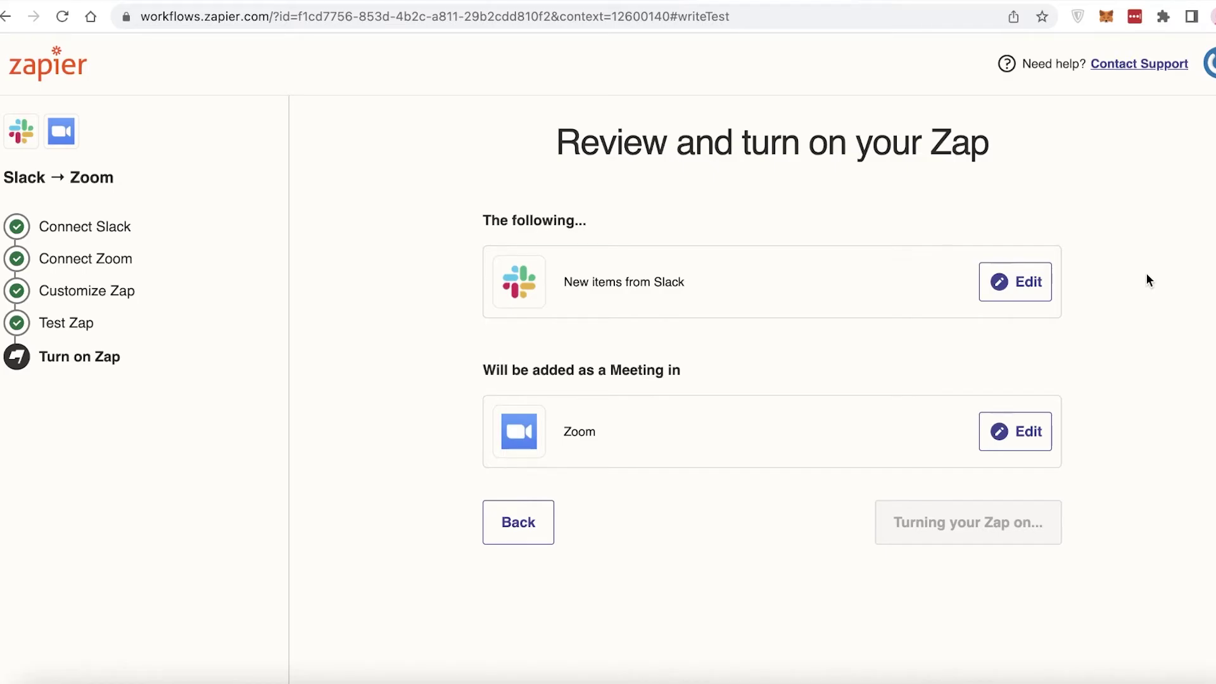
scroll(735, 215, down, 1)
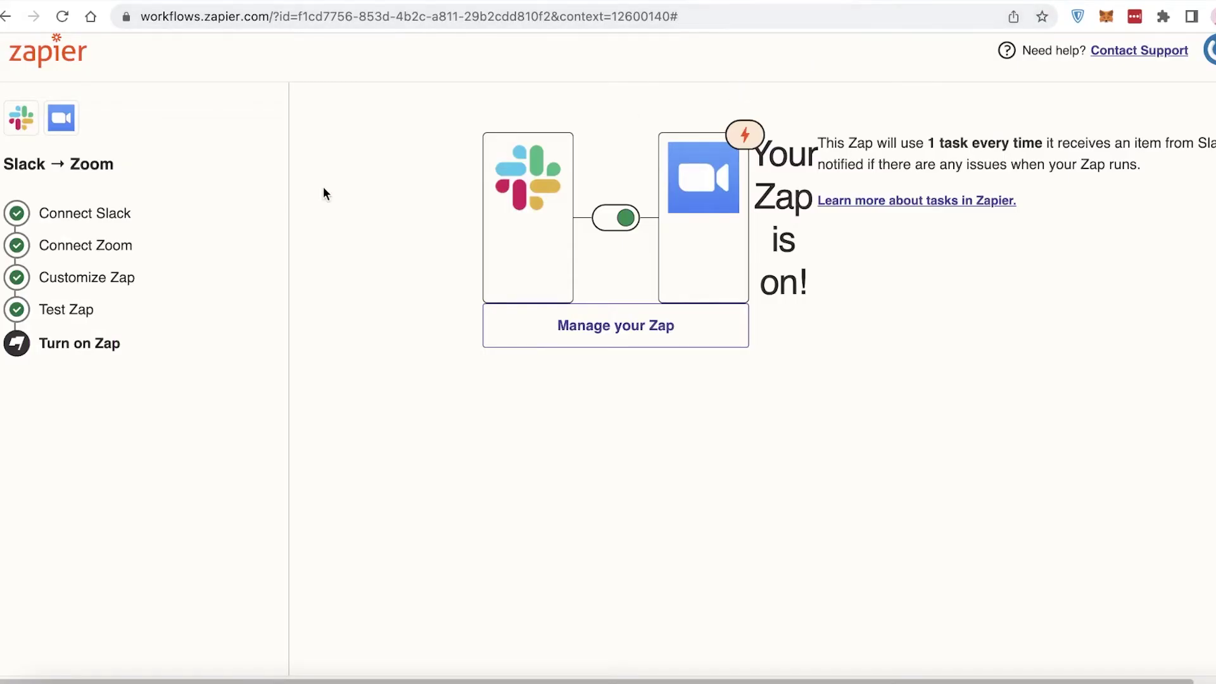
scroll(127, 114, up, 1)
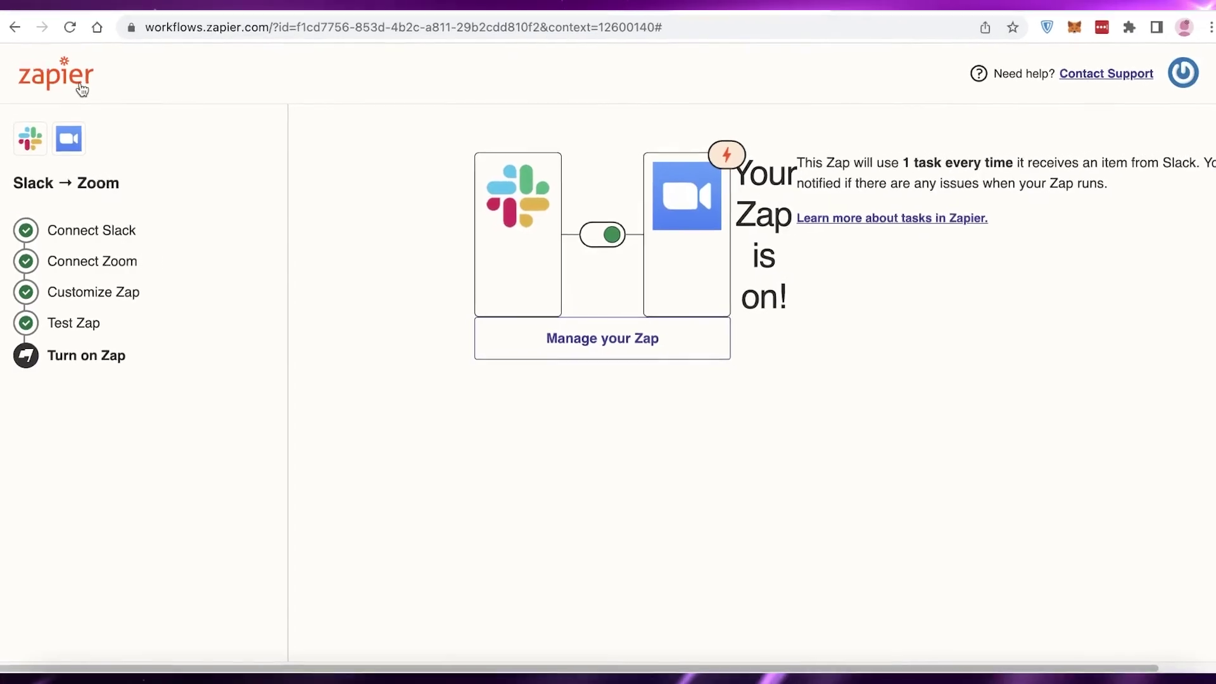